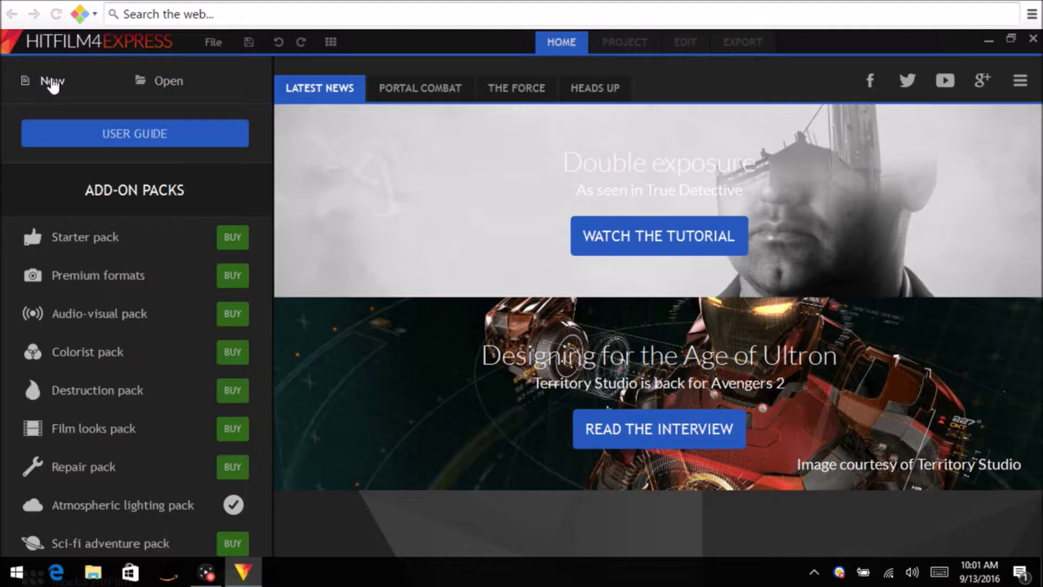
- Start a new project and create Composite Shot 1 at 1920×1080, 59.94 fps
left_click(52, 83)
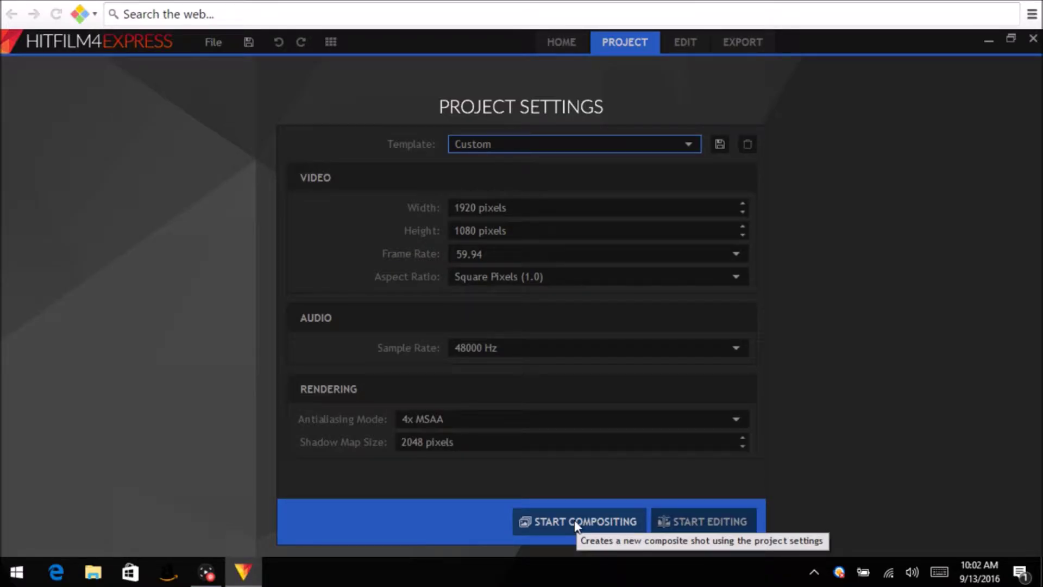
left_click(576, 523)
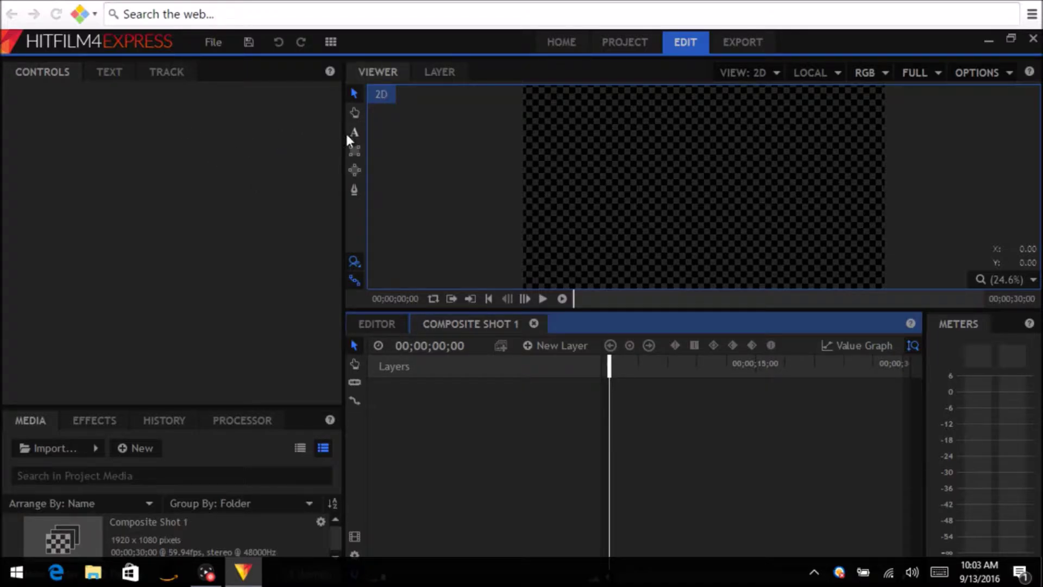
left_click(108, 73)
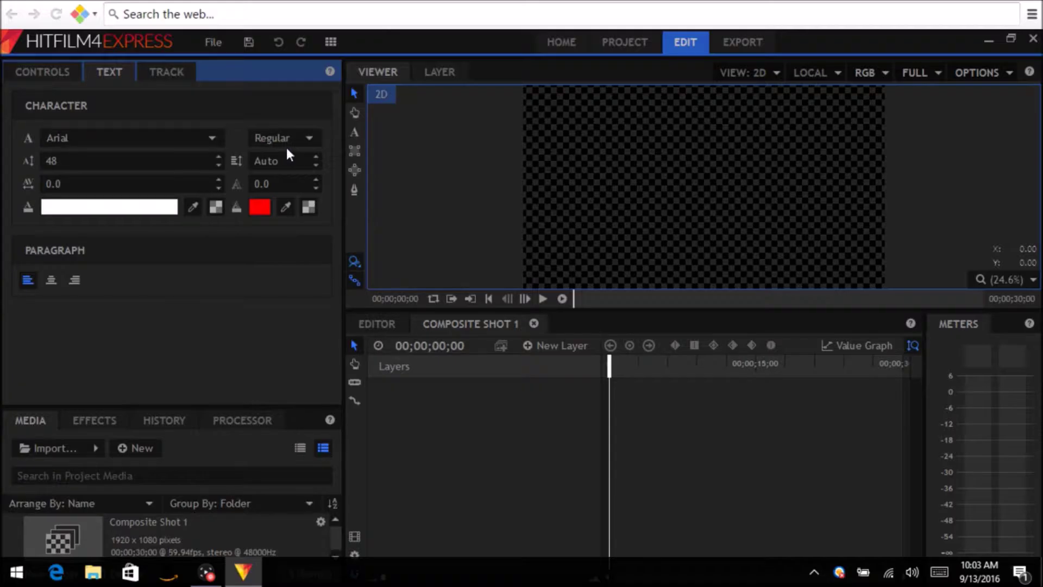
- Set the text font to Georgia, style Bold, size 215
left_click(204, 136)
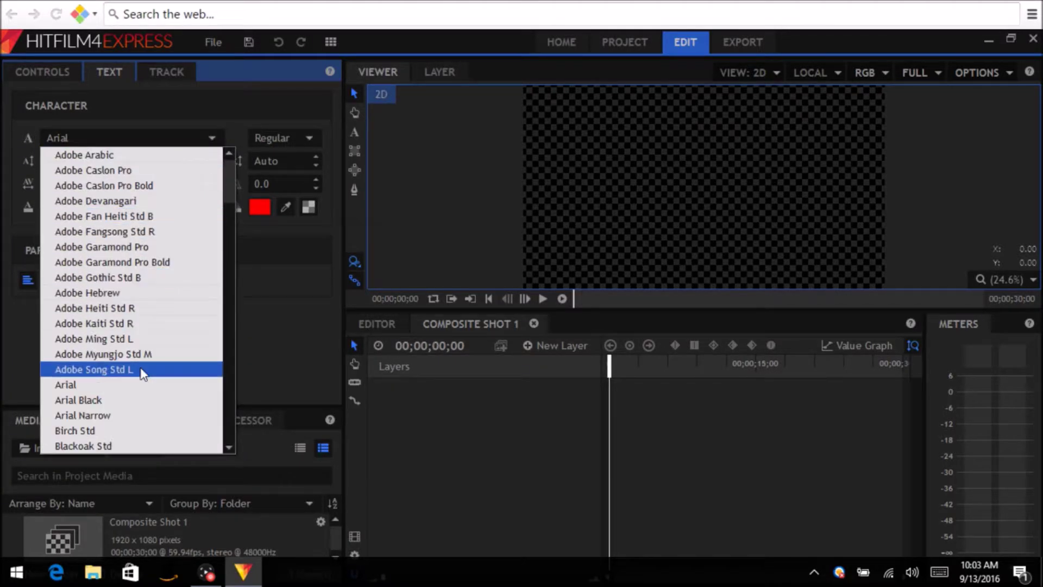
left_click_drag(225, 184, 221, 214)
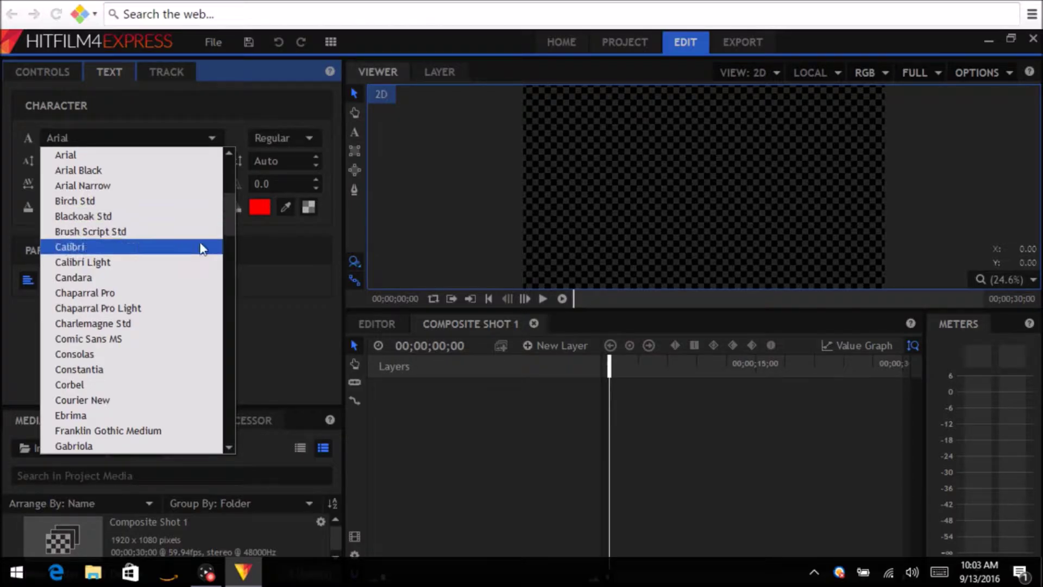
left_click(132, 442)
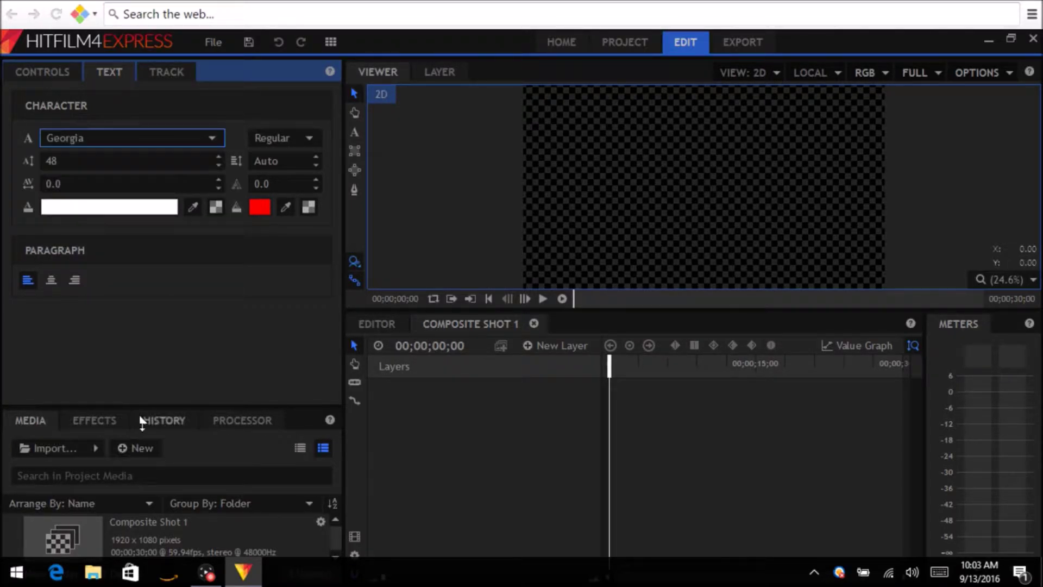
left_click(311, 139)
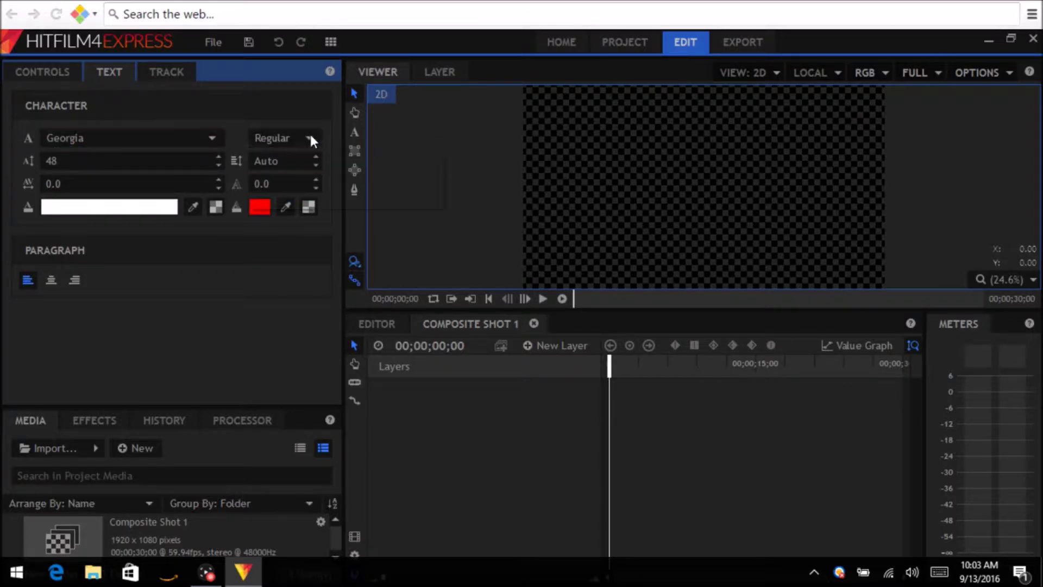
left_click(287, 153)
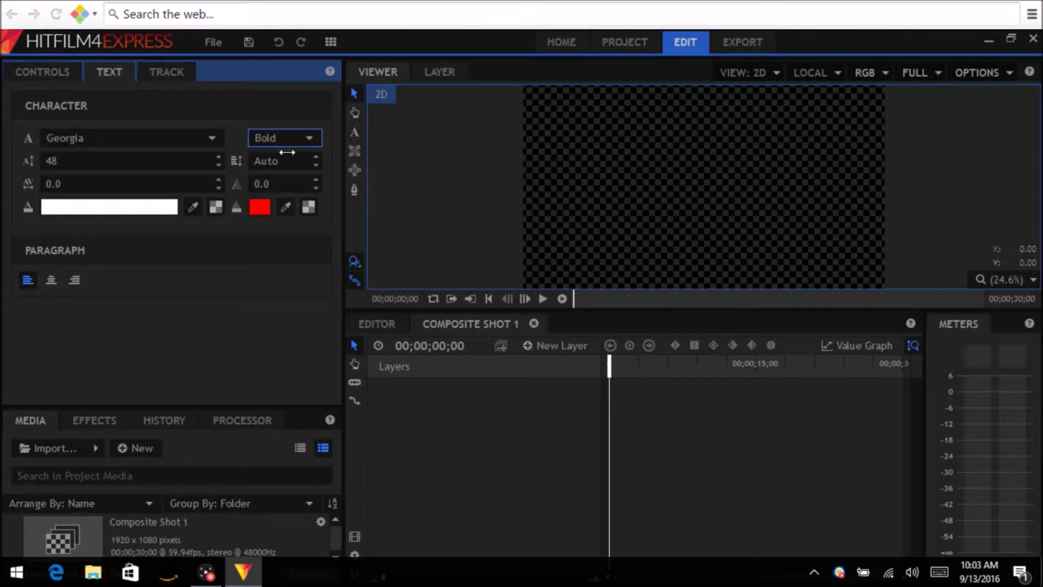
left_click(219, 157)
double_click(219, 157)
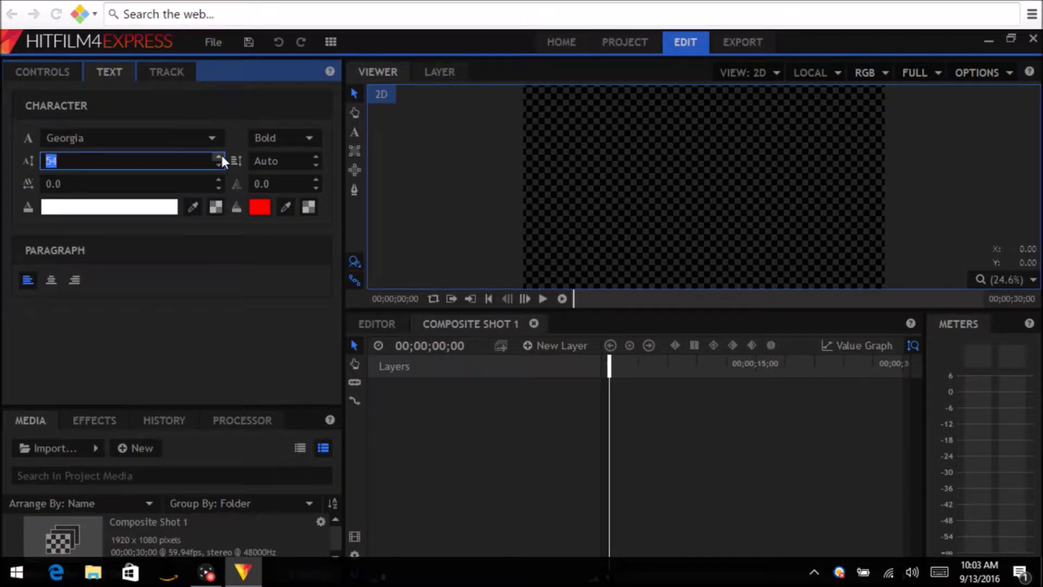
left_click_drag(219, 157, 219, 157)
left_click(354, 132)
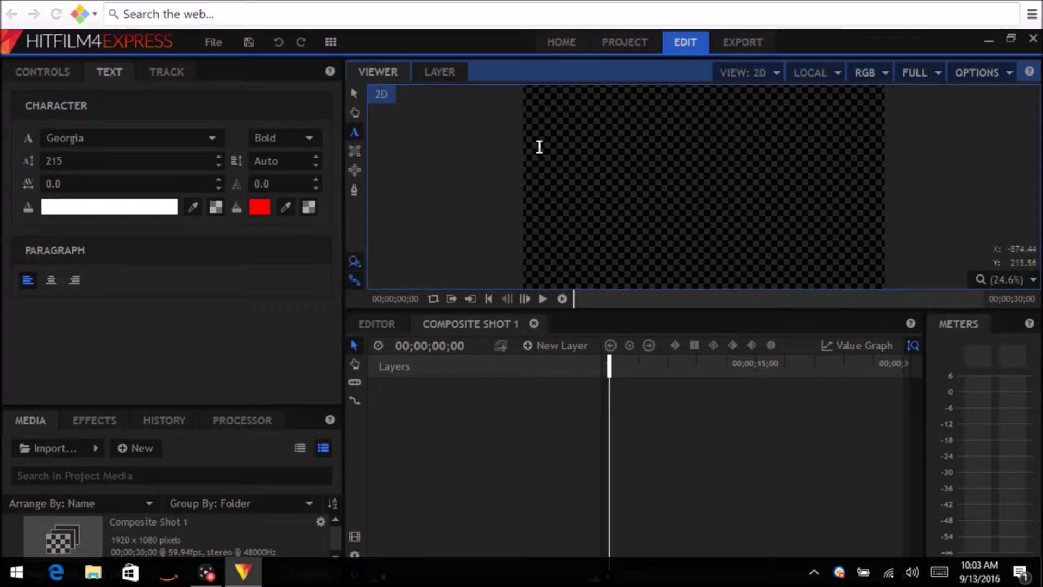
- Draw a wide text box across the canvas middle, centre-aligned, keeping white text colour
left_click_drag(536, 139, 868, 250)
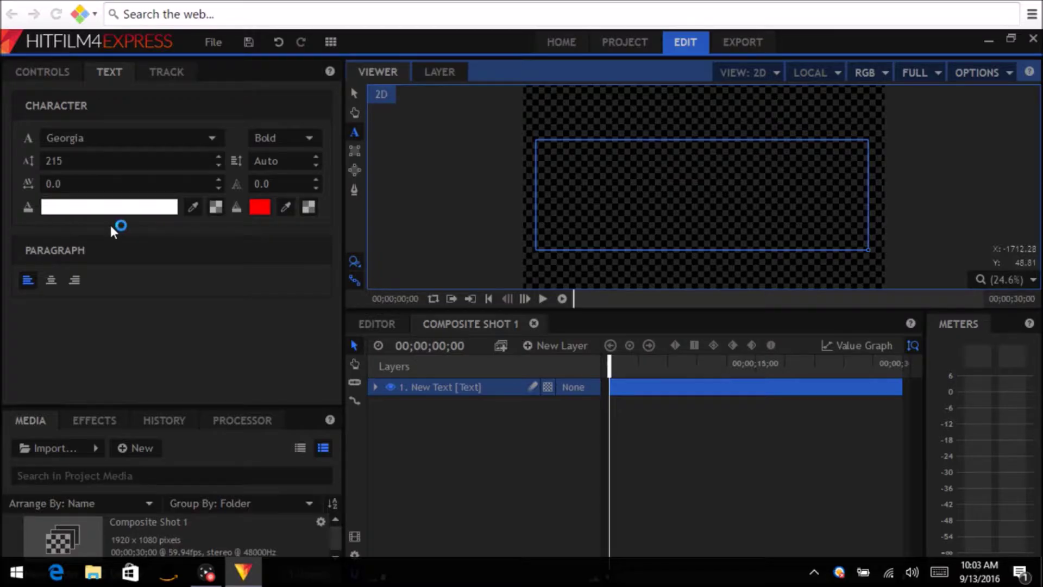
left_click(50, 280)
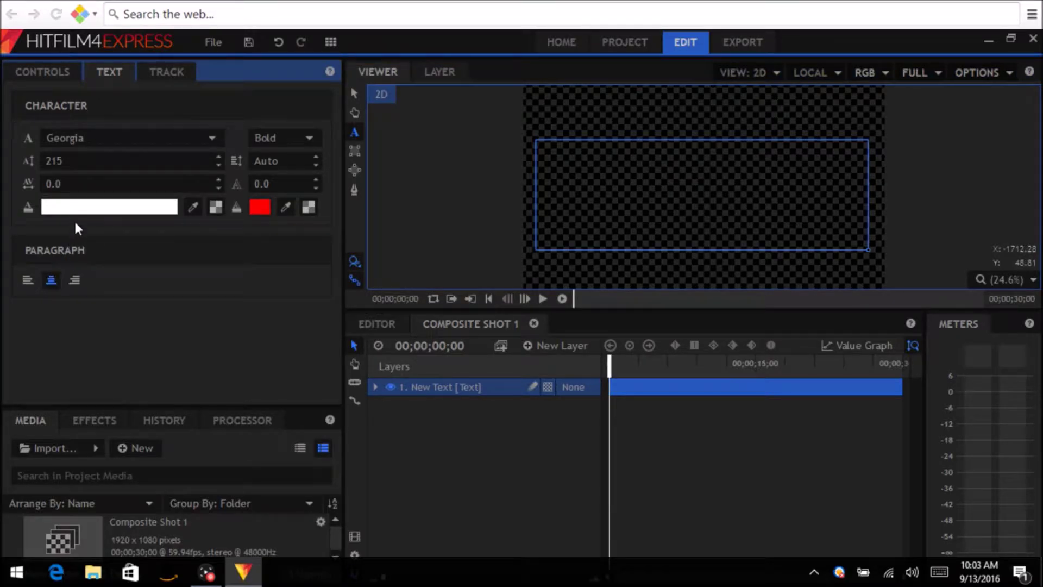
left_click(81, 207)
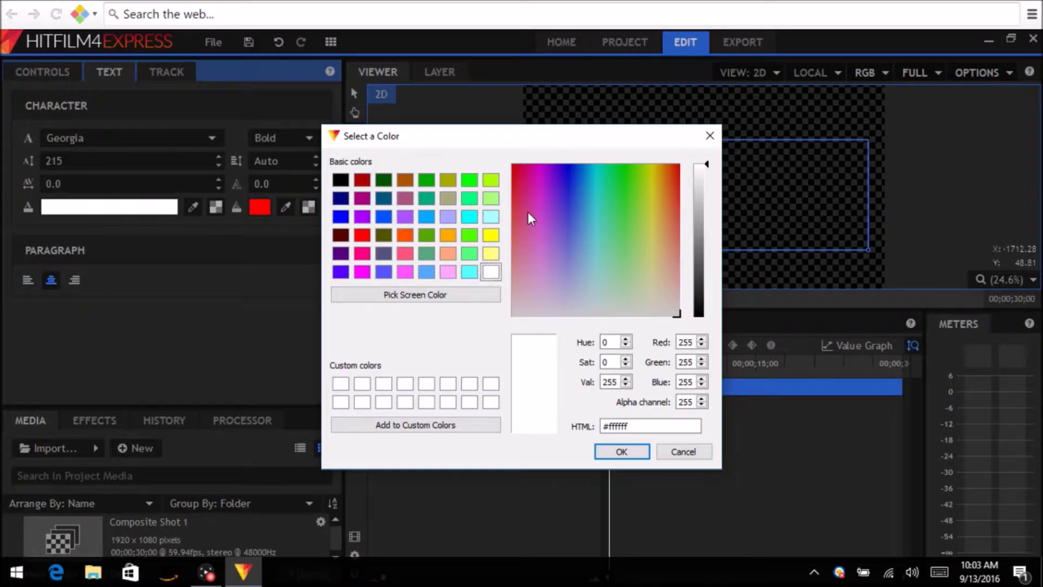
left_click(709, 136)
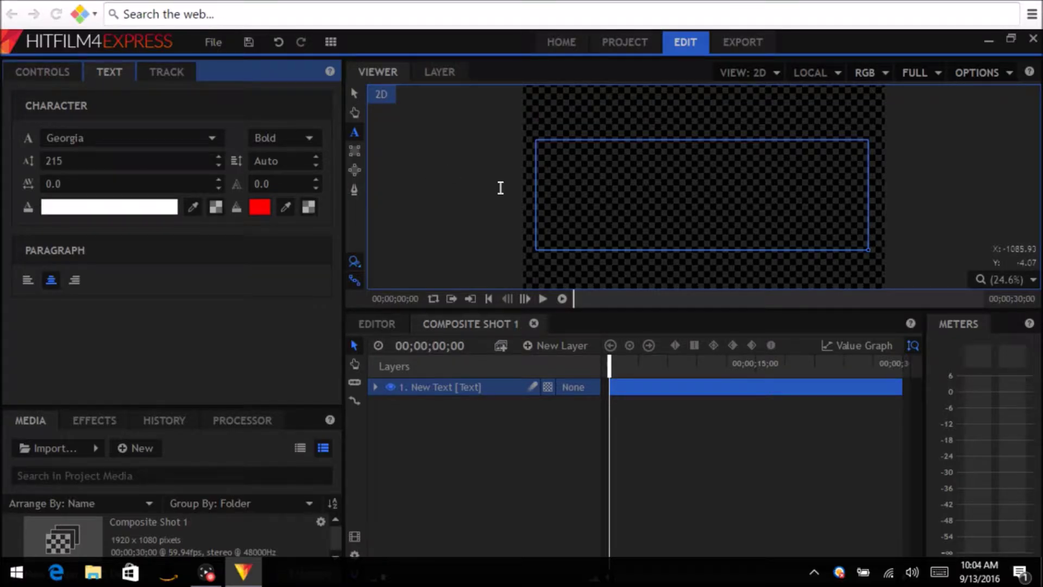
- Type INTRO in the text box and centre it horizontally
left_click(597, 183)
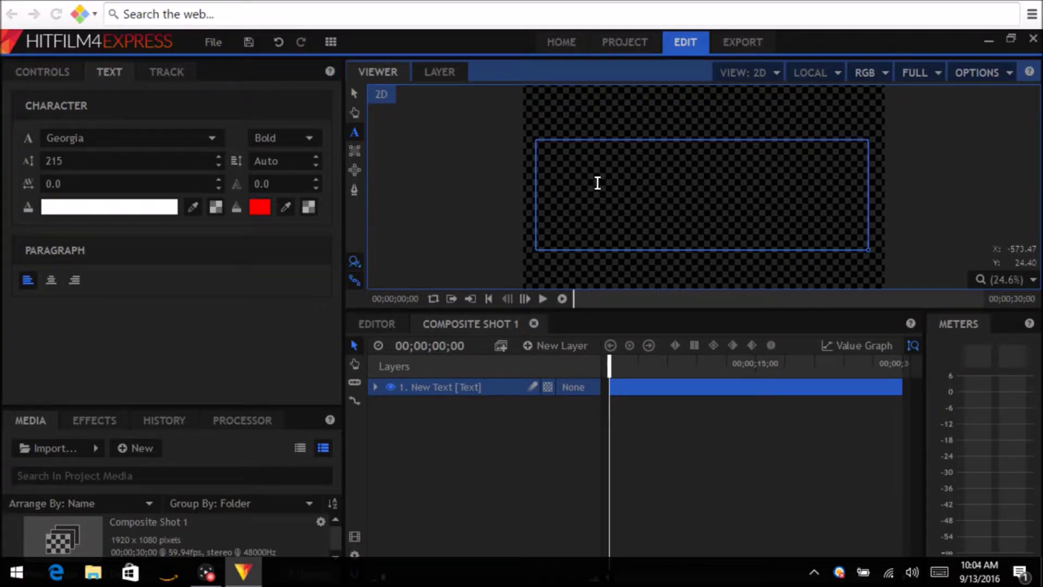
left_click(598, 184)
type("INTR")
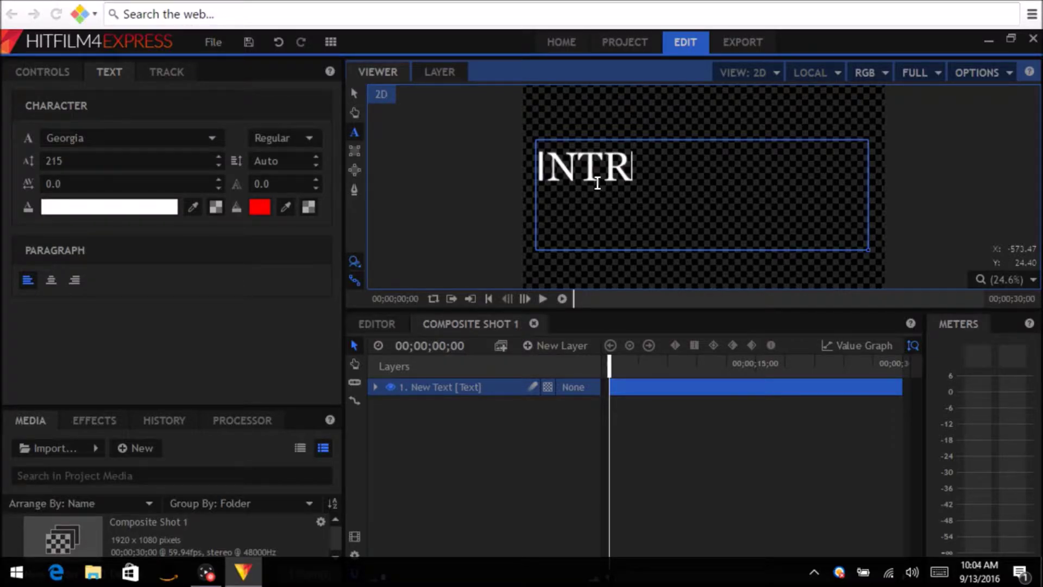
type("O")
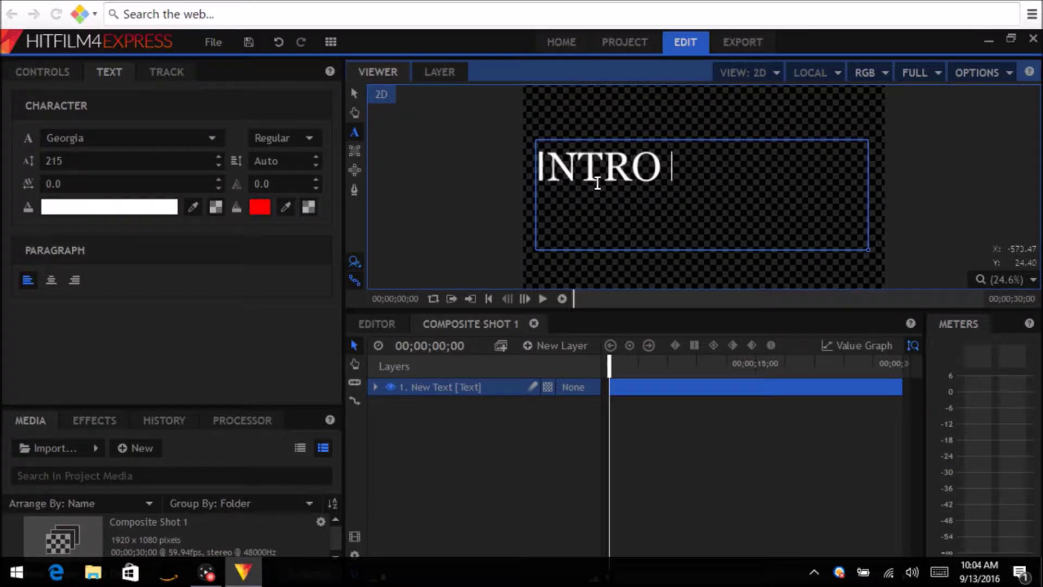
left_click_drag(677, 166, 530, 181)
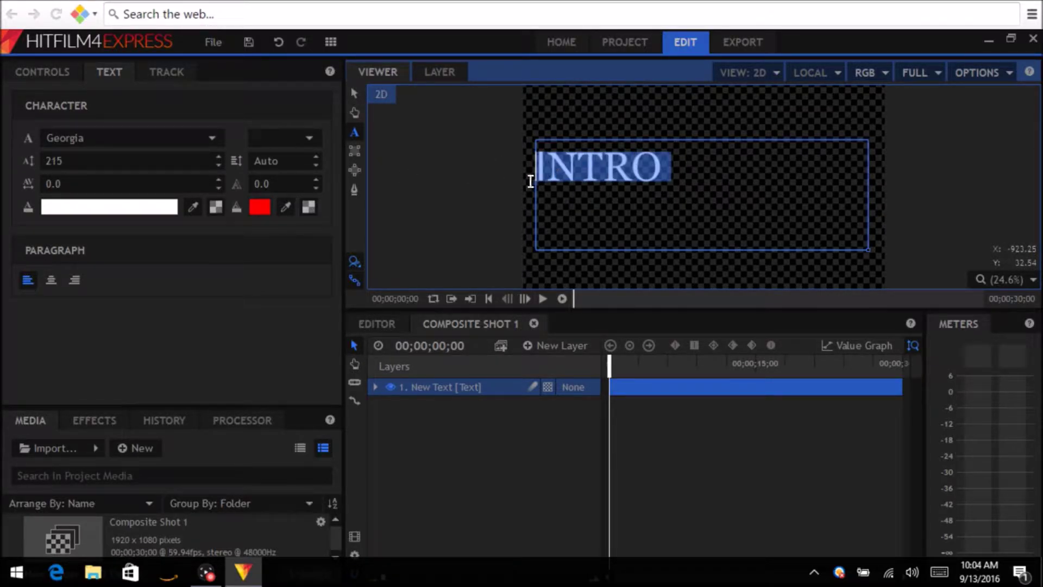
left_click(51, 280)
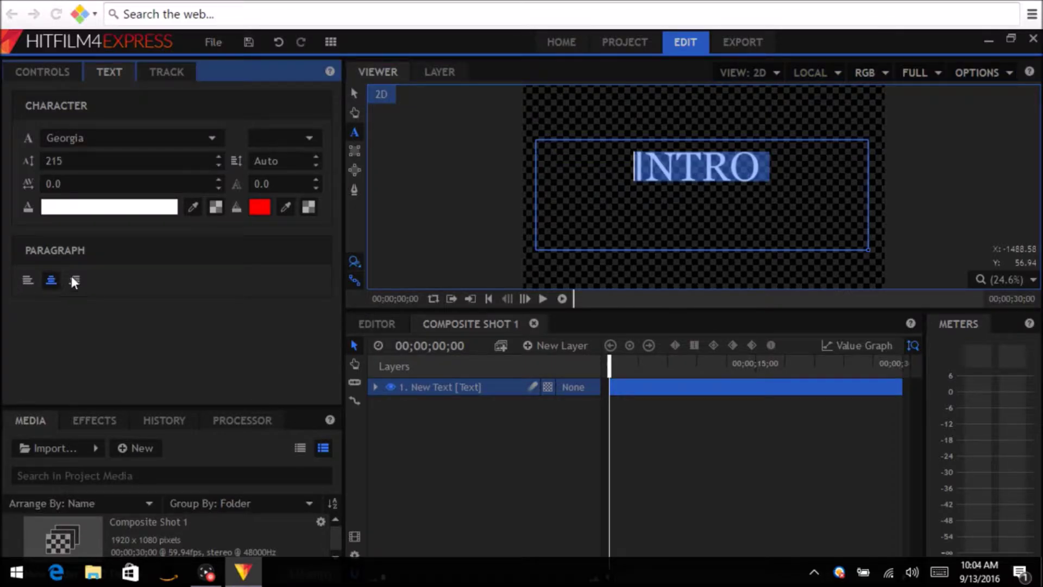
left_click(594, 195)
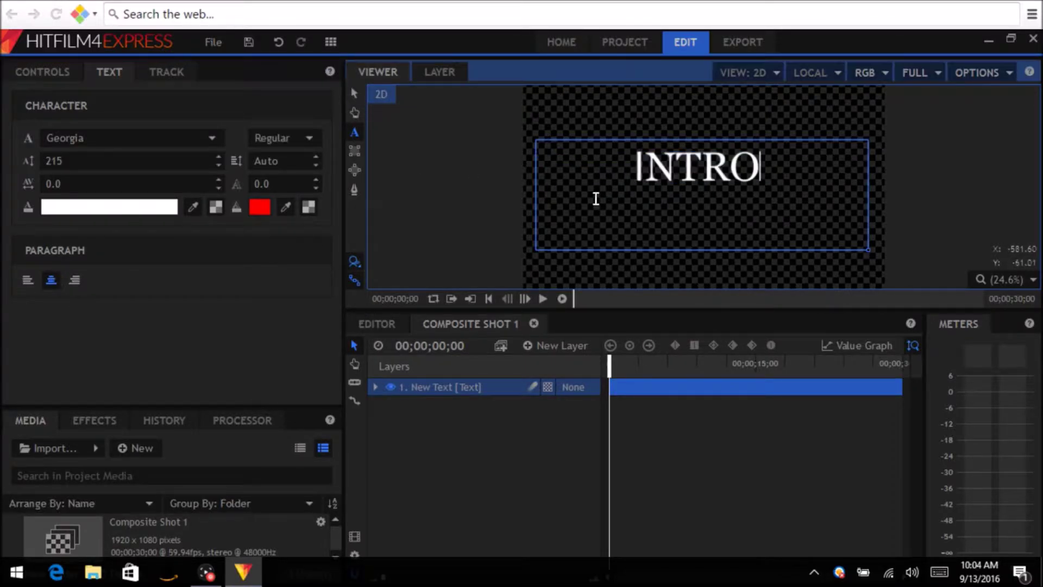
left_click(34, 69)
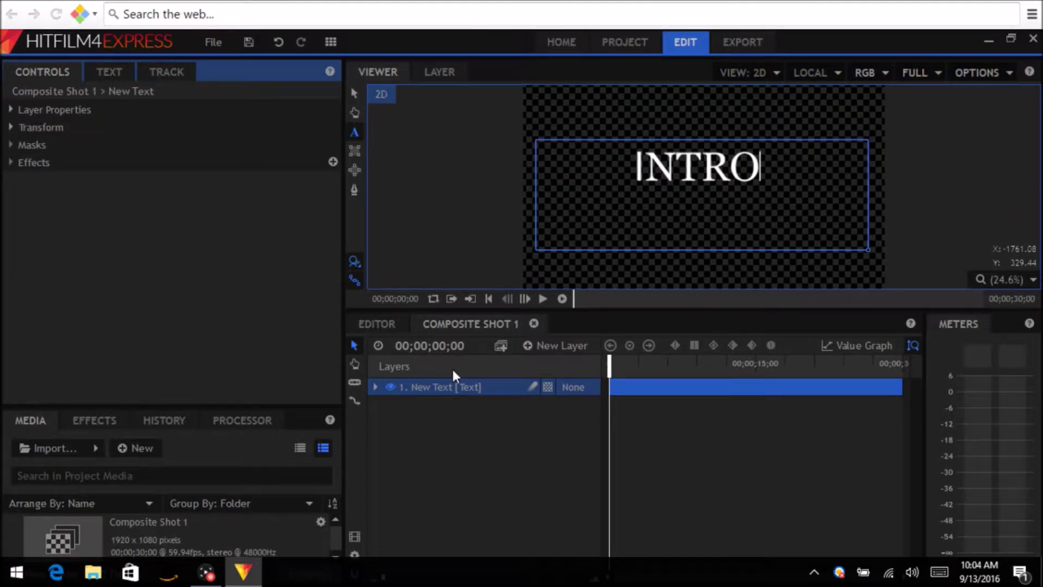
- Move the INTRO text box slightly lower, undoing a trial rotation so it stays level
left_click(354, 93)
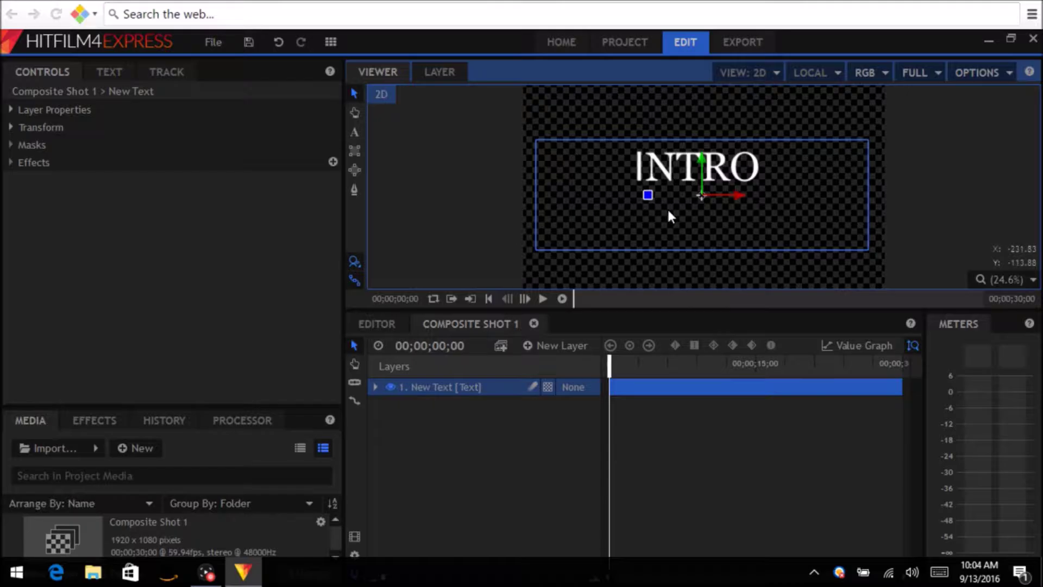
mouse_move(646, 195)
left_mouse_down()
mouse_move(643, 173)
mouse_move(628, 196)
left_mouse_up()
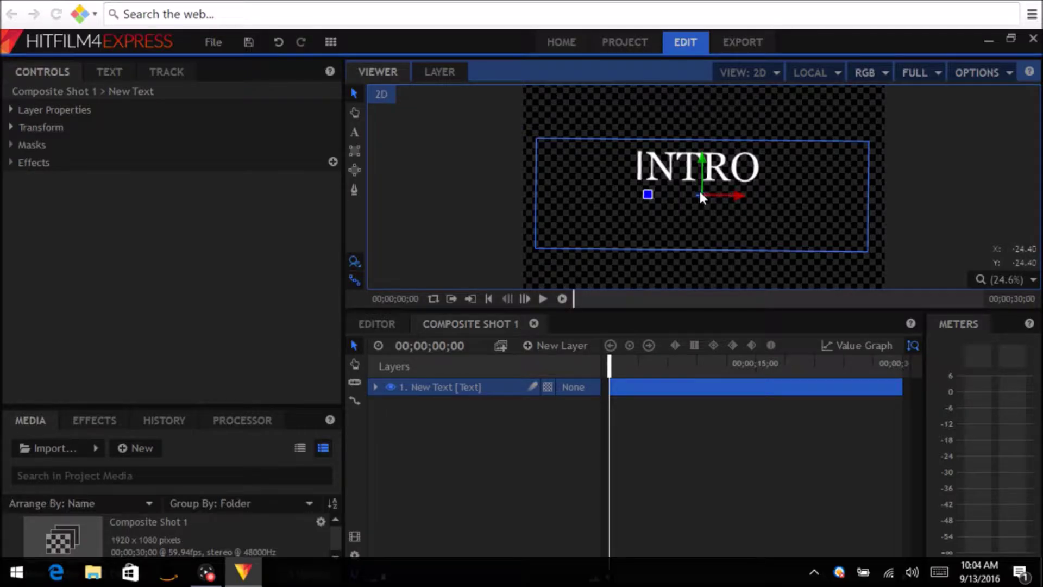
left_click_drag(701, 191, 646, 197)
key("t")
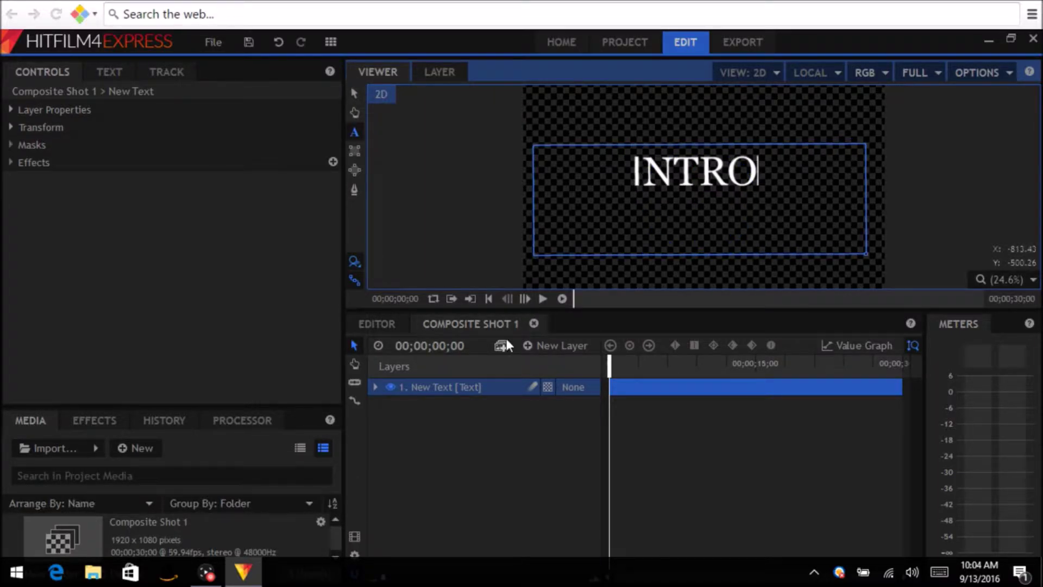
- Apply Glow from the Lights & Flares category to the INTRO text layer
left_click(110, 419)
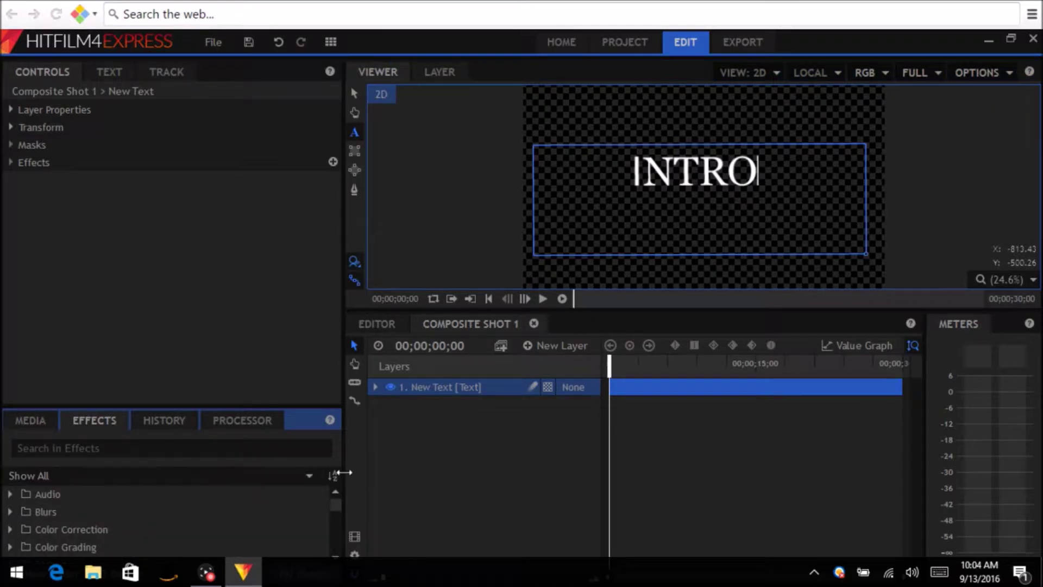
left_click_drag(335, 508, 339, 526)
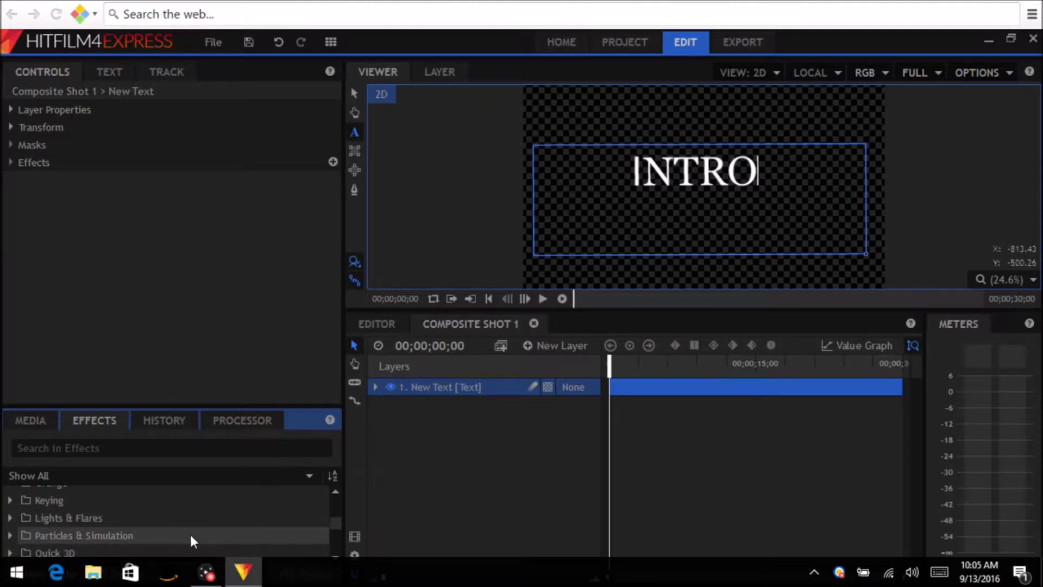
left_click(10, 517)
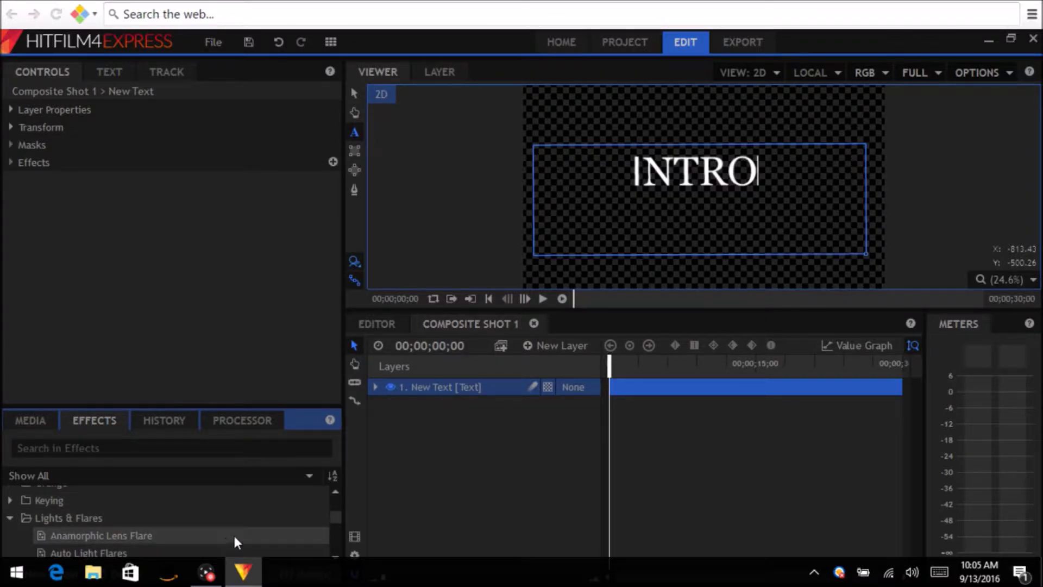
scroll(337, 552, "down", 4)
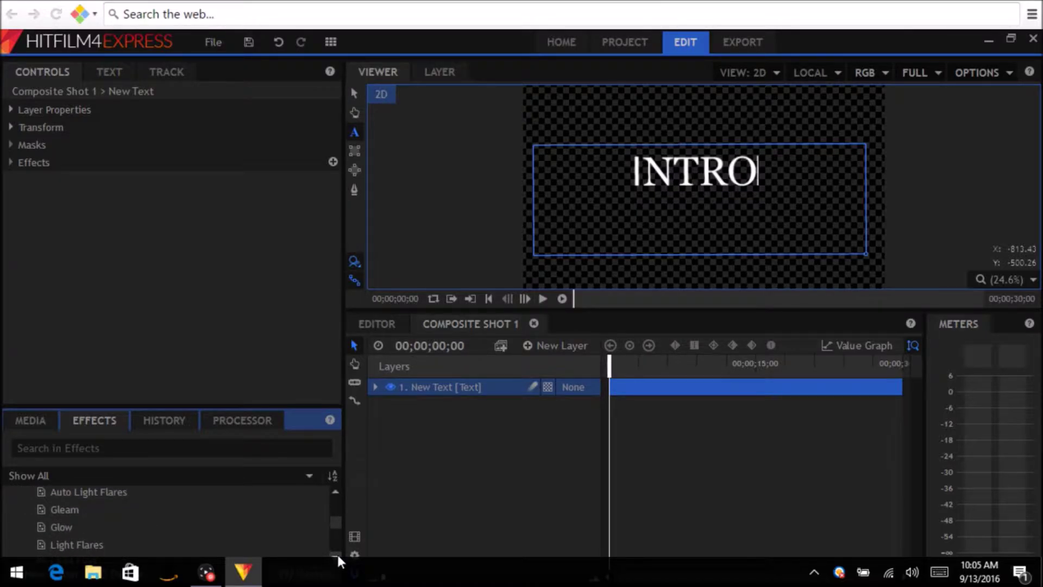
scroll(337, 552, "down", 1)
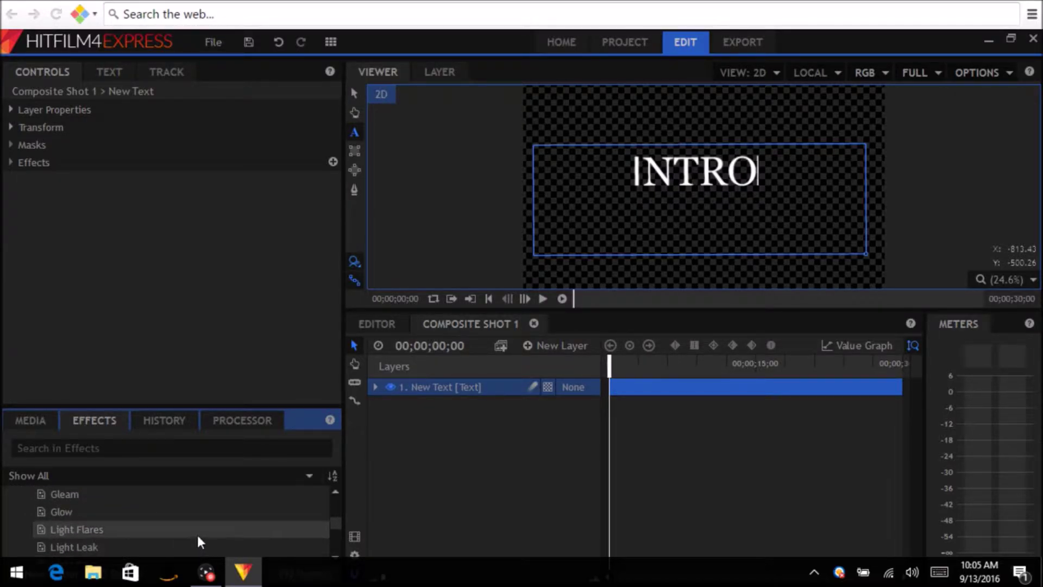
left_click(143, 512)
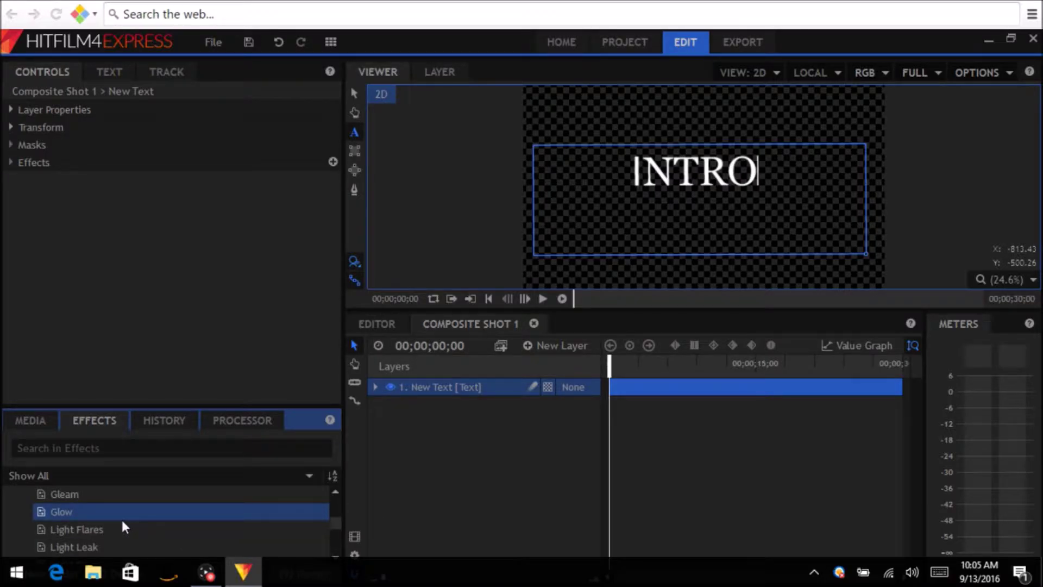
left_click_drag(120, 517, 461, 385)
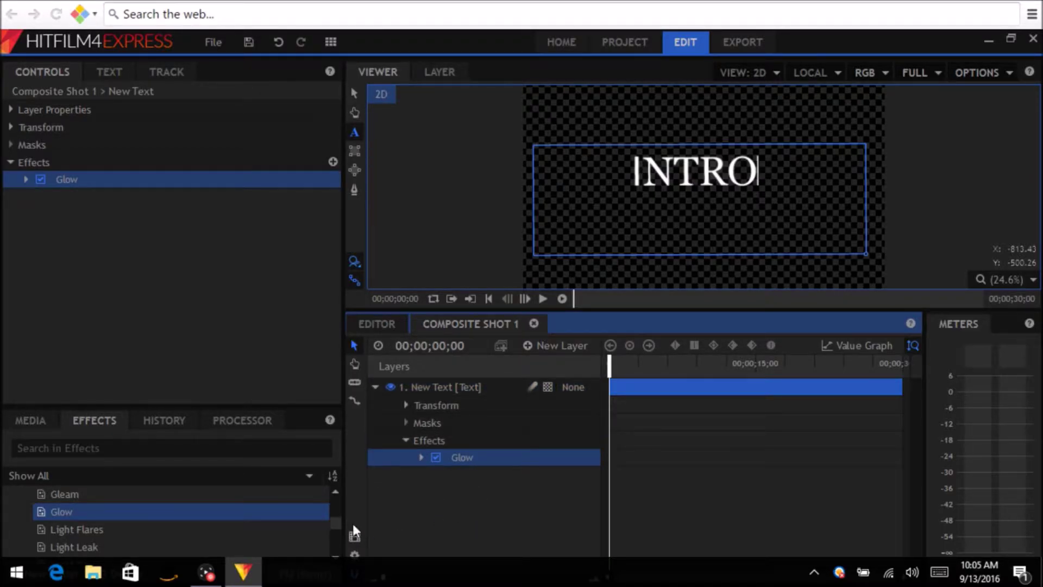
left_click(422, 456)
- Set Glow Intensity to 1.8 with a keyframe, Threshold 50% and Radius 204.8px
left_click(422, 458)
left_click(25, 179)
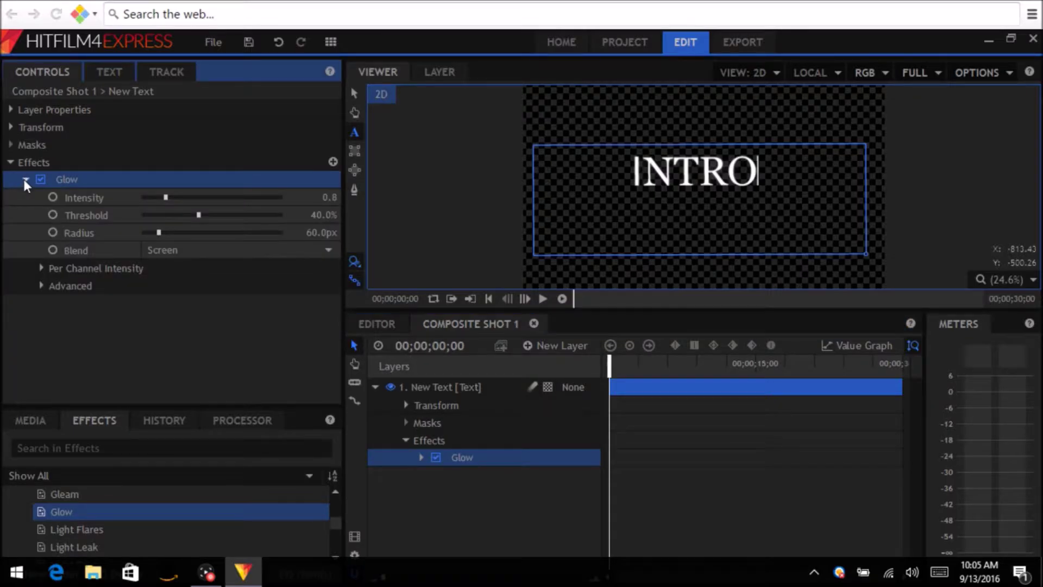
left_click(166, 197)
left_click(354, 93)
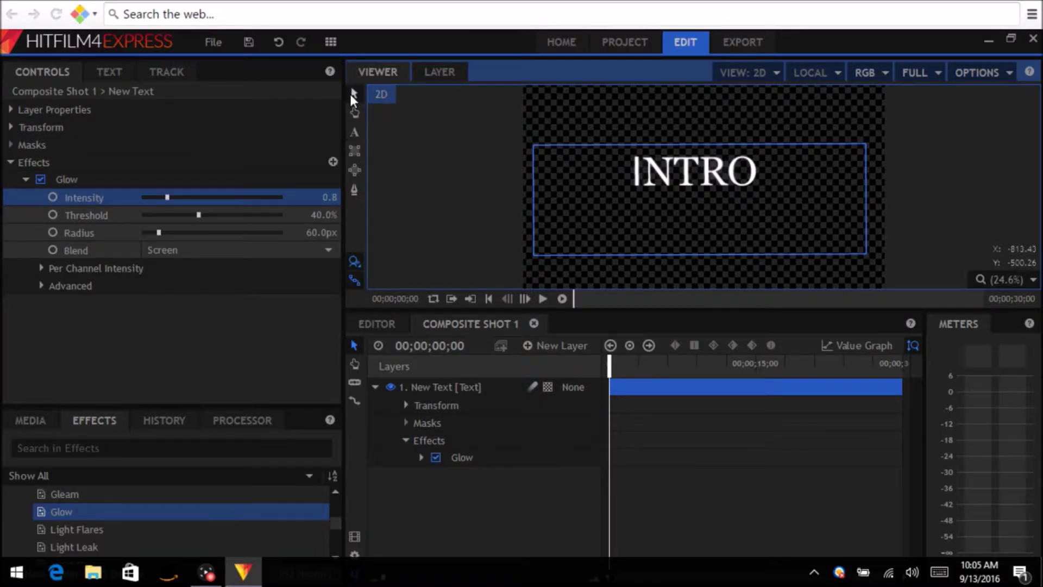
left_click_drag(169, 198, 193, 198)
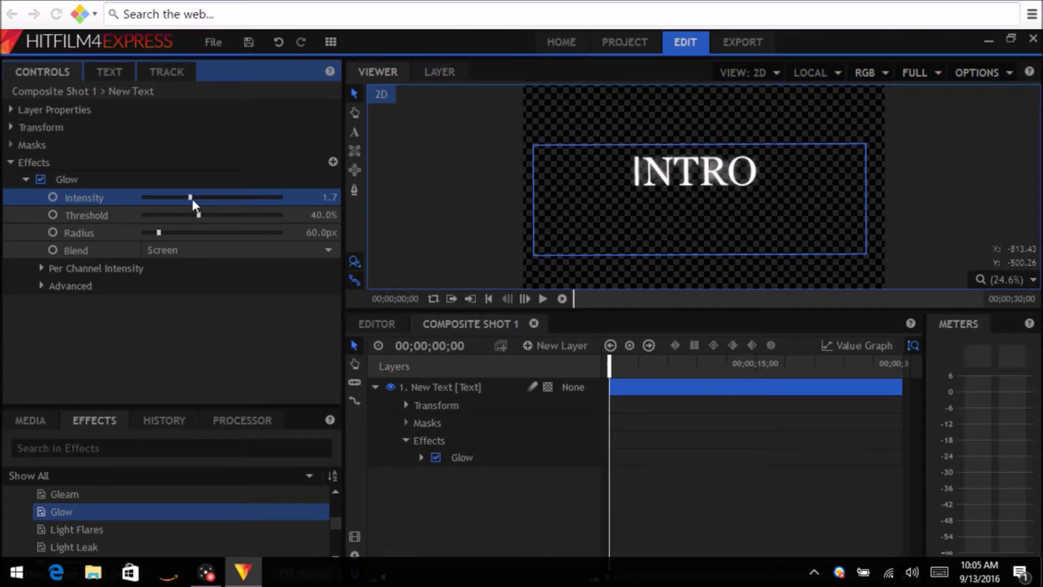
left_click(54, 198)
mouse_move(200, 215)
left_mouse_down()
mouse_move(213, 216)
mouse_move(155, 234)
mouse_move(197, 235)
left_mouse_up()
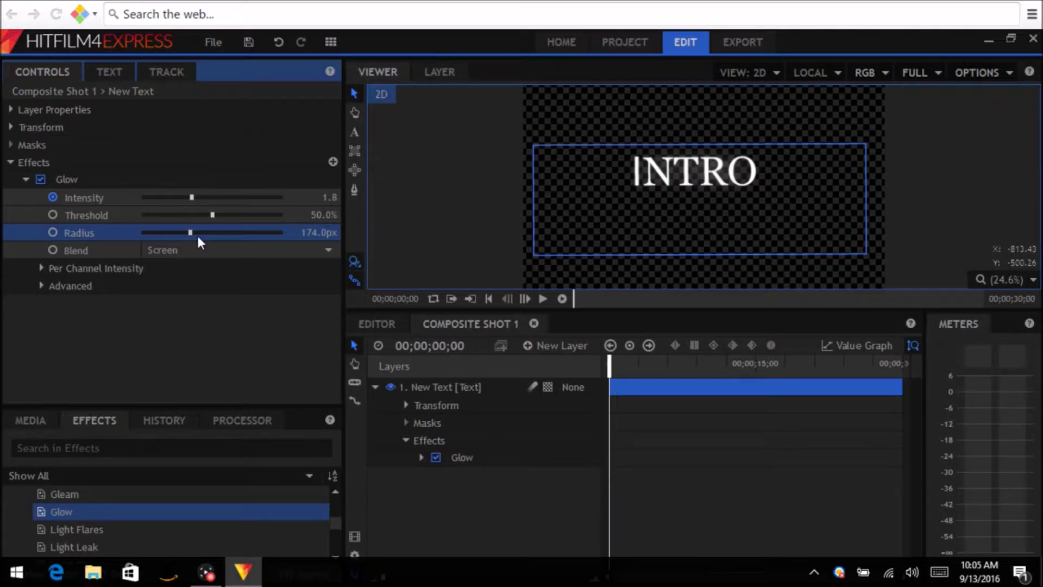
left_click(169, 251)
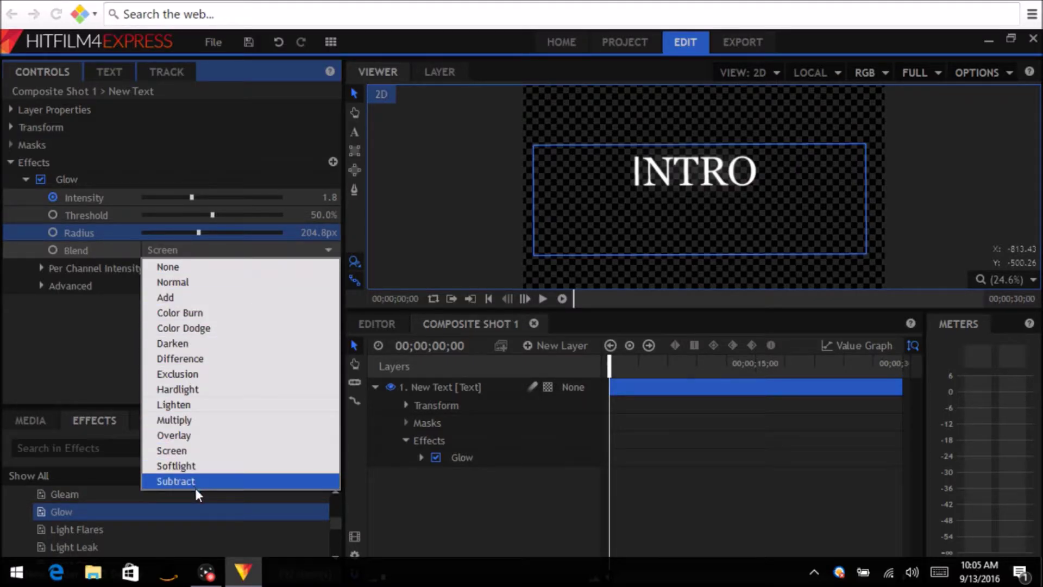
- Keep the Screen blend and keyframe the glow's Radius and Threshold
left_click(74, 233)
left_click(53, 233)
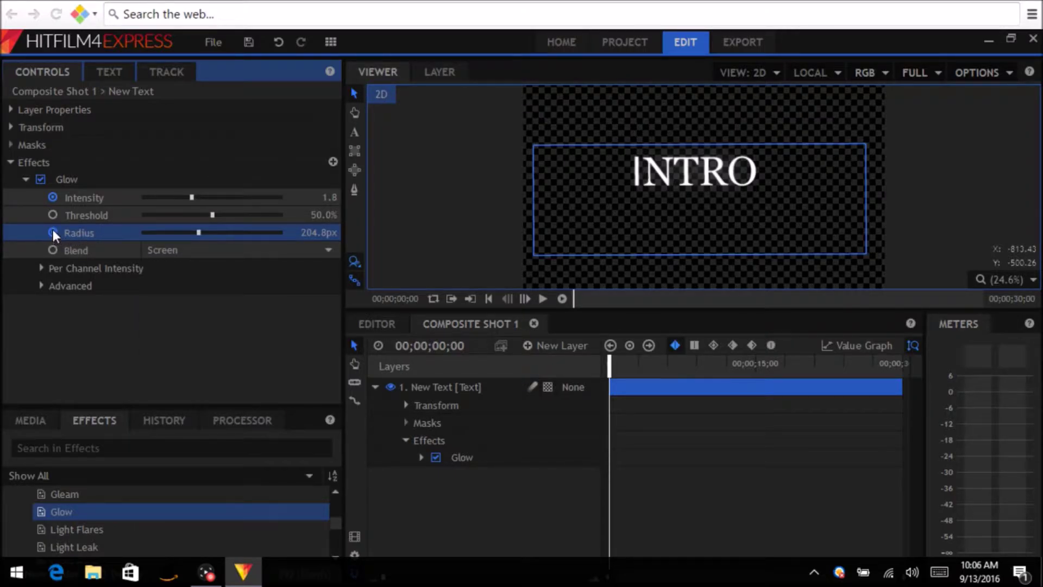
left_click(53, 215)
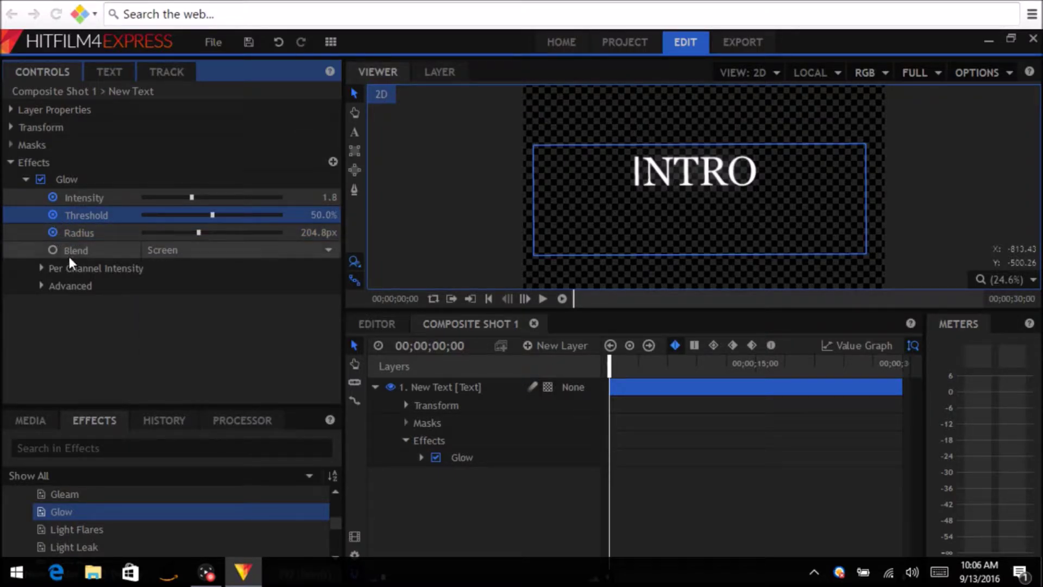
- Tint the glow with per-channel intensity Red 1.2, Green 0.52, Blue 1.22
left_click(99, 269)
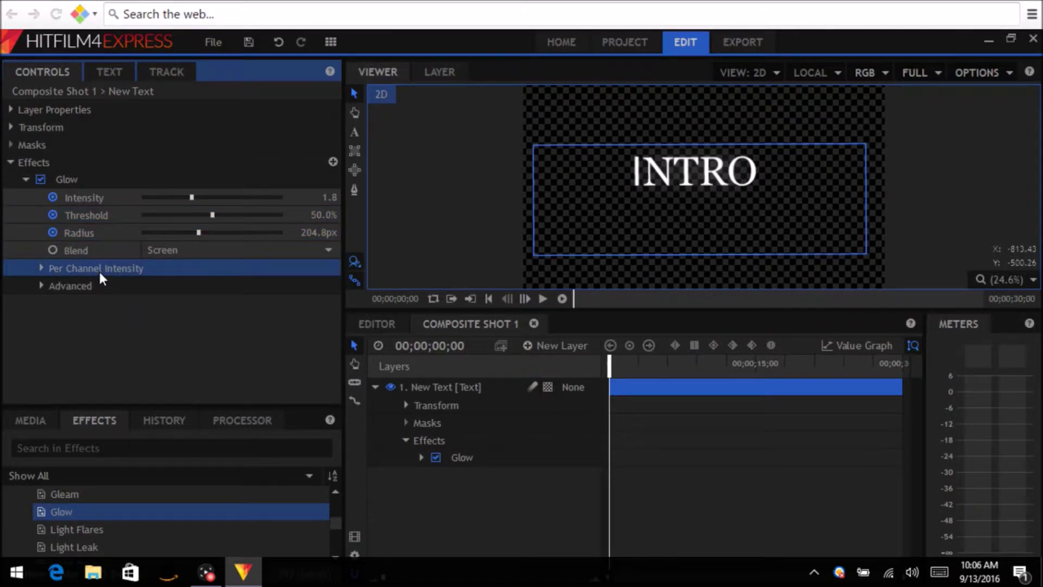
left_click(42, 268)
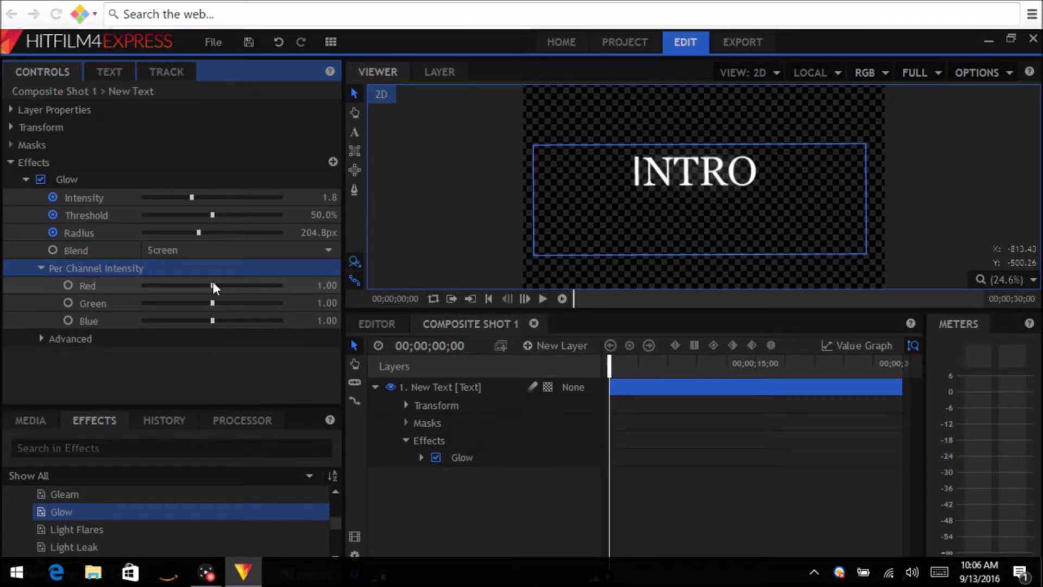
left_click_drag(212, 284, 225, 284)
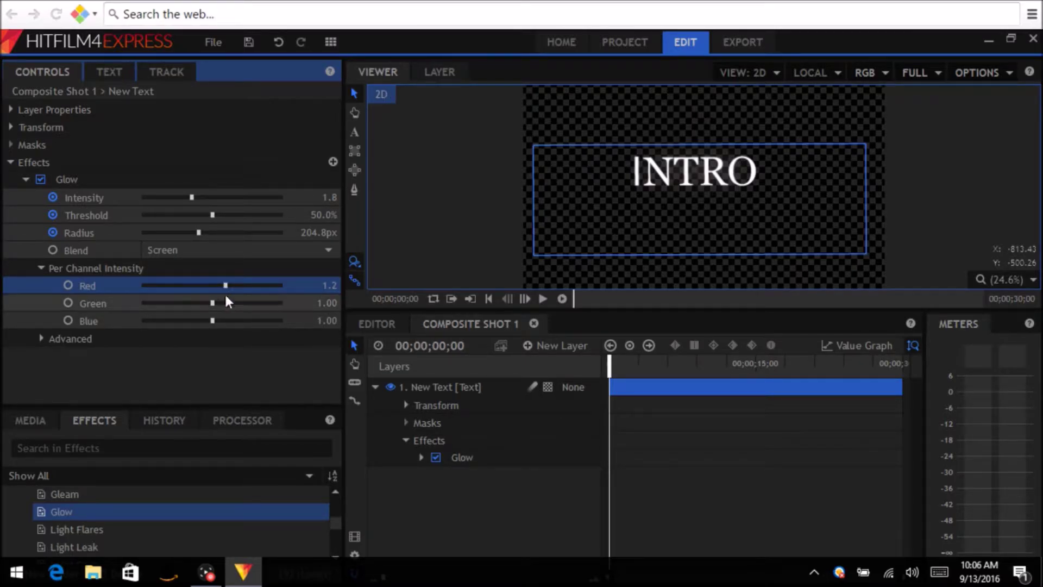
left_click_drag(214, 306, 228, 325)
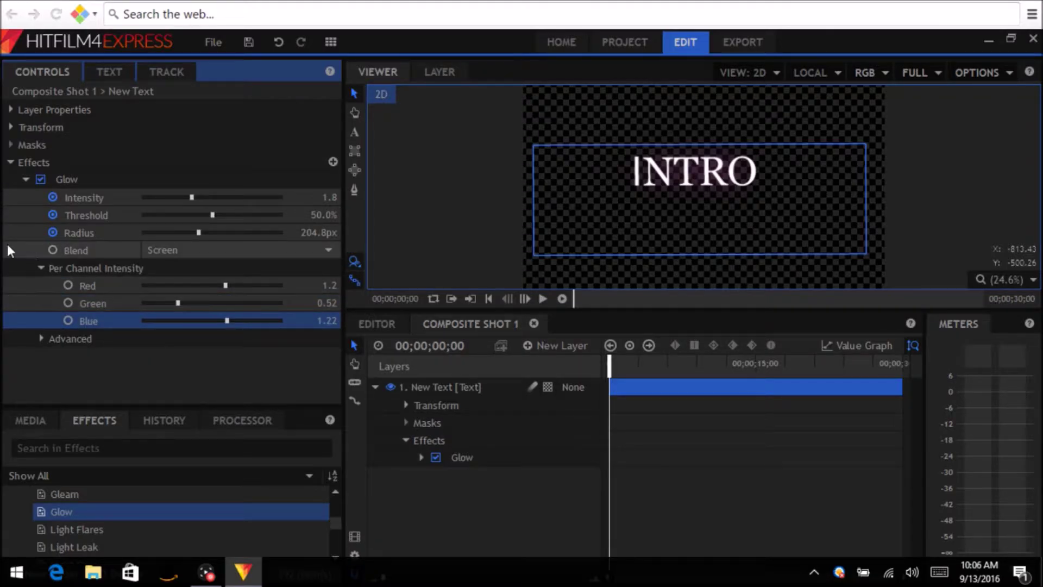
left_click(41, 268)
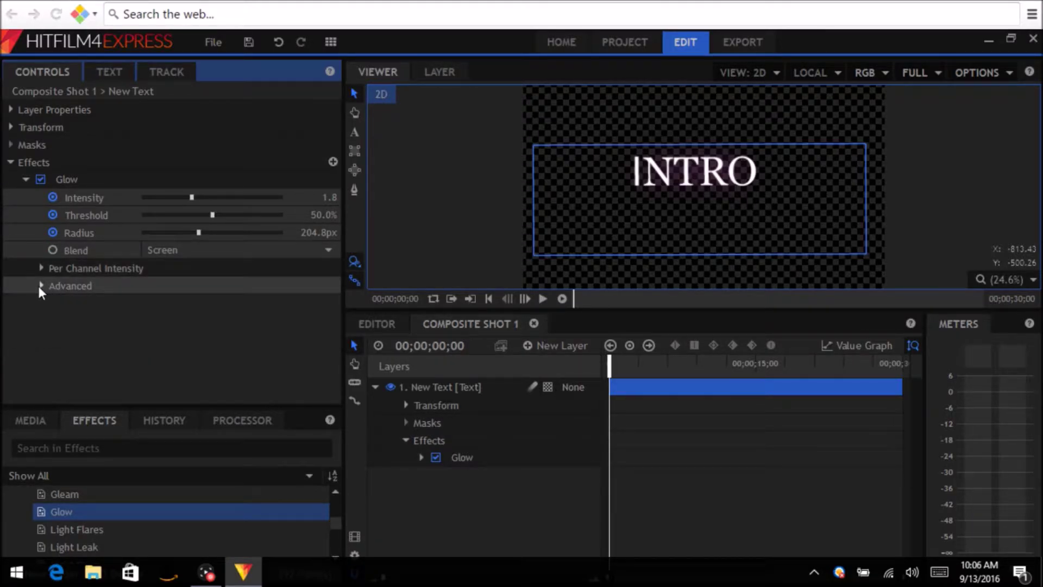
- Keep Horizontal & Vertical glow direction, keyframe the advanced settings, and set Color Loops to 11.0
left_click(41, 284)
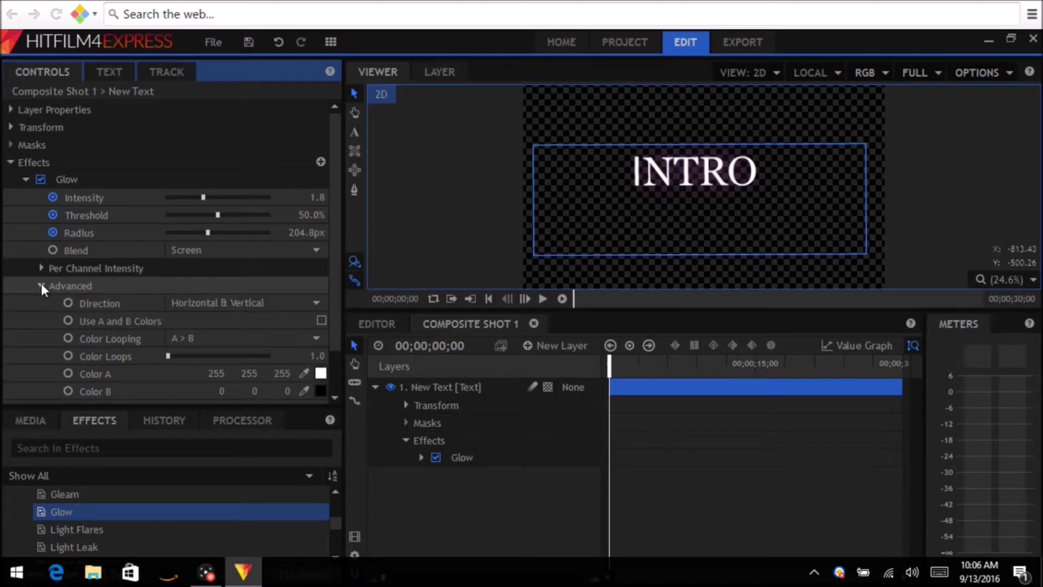
left_click(212, 304)
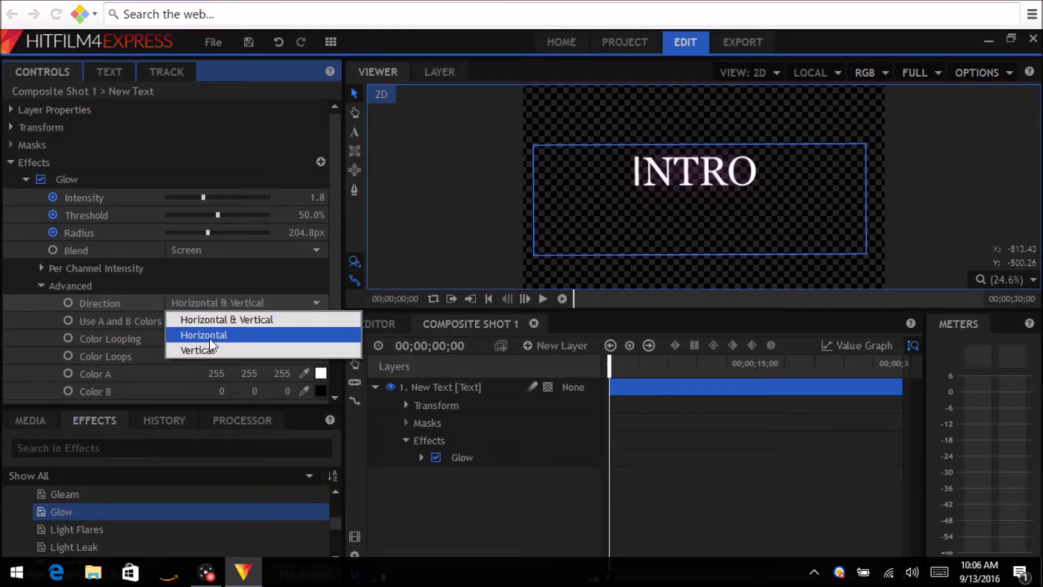
left_click(216, 322)
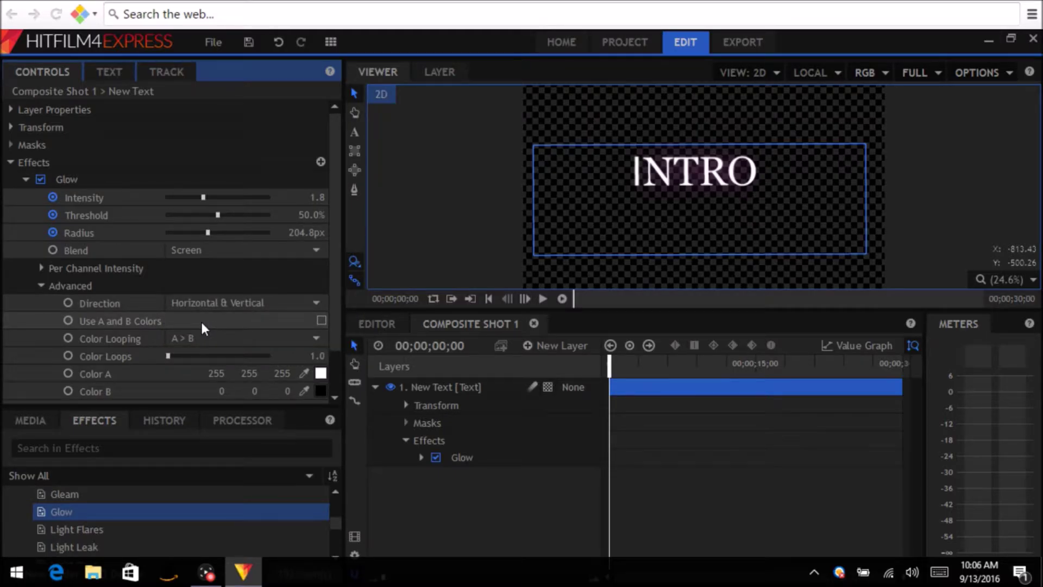
left_click(66, 321)
left_click(69, 304)
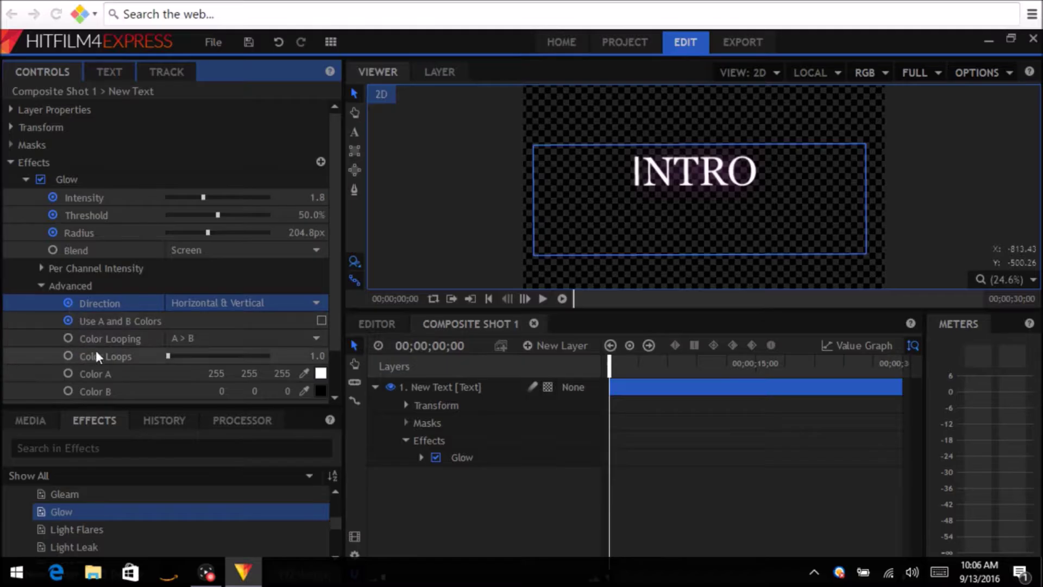
left_click(69, 357)
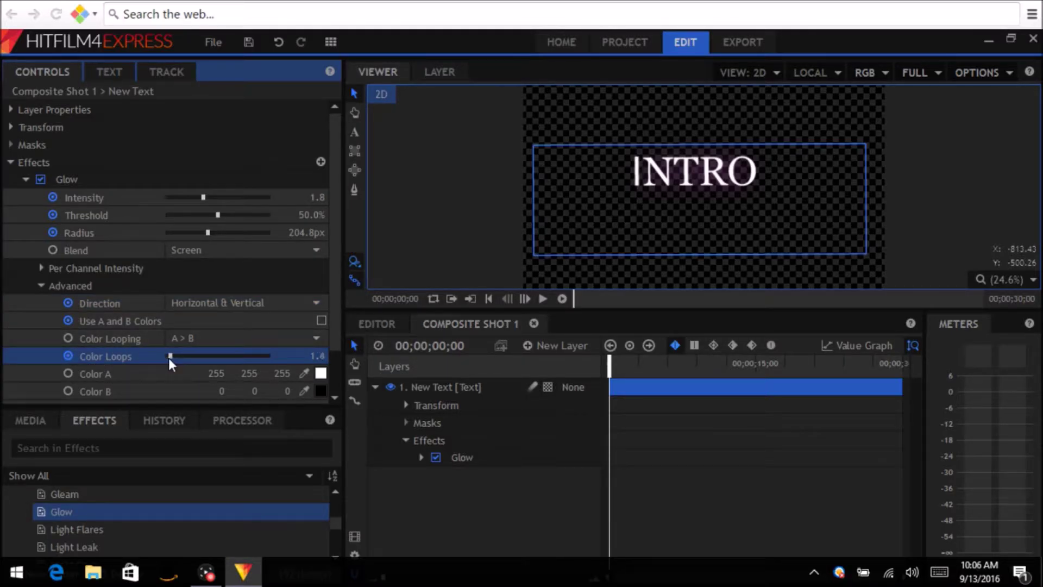
left_click(207, 356)
left_click(68, 338)
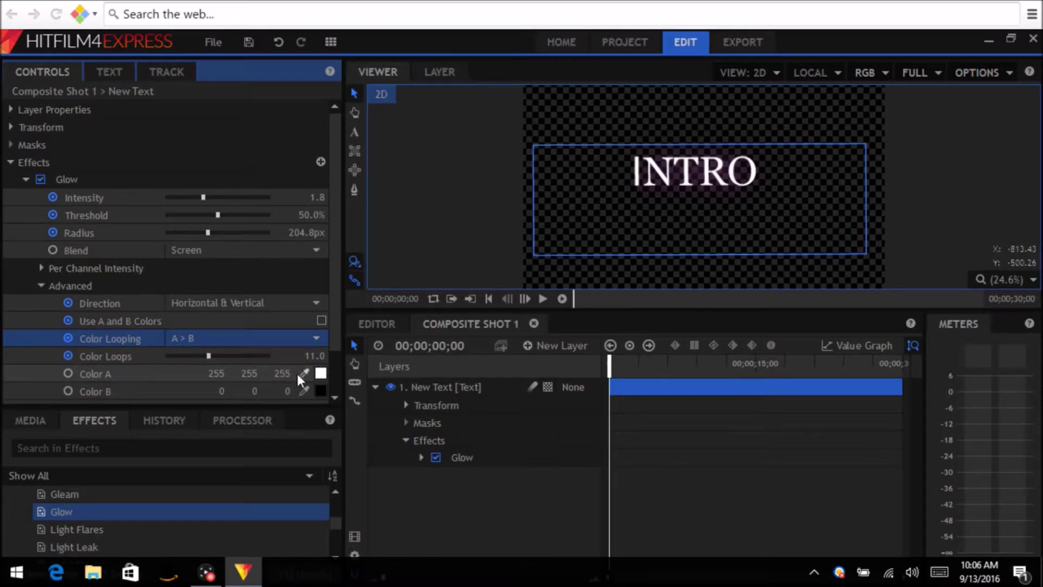
left_click(321, 374)
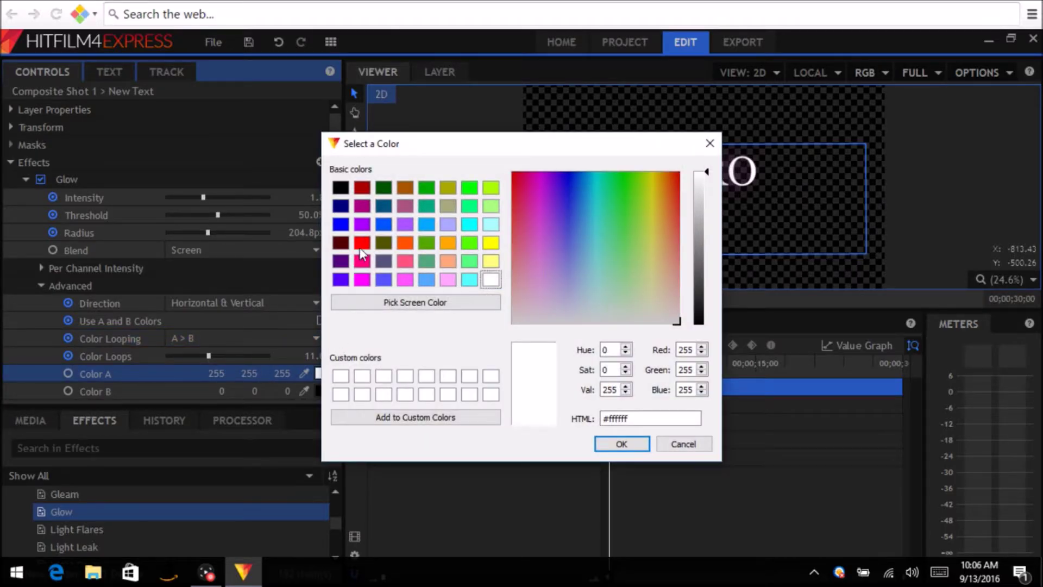
- Set glow Color A to red (255, 0, 0) and Color B to teal (44, 168, 170)
left_click(360, 244)
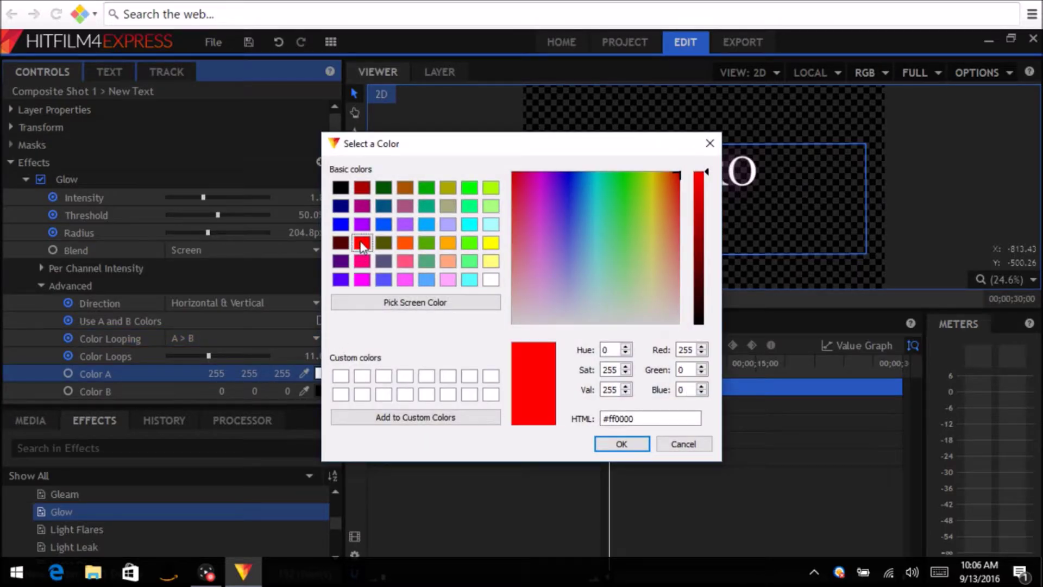
left_click(616, 445)
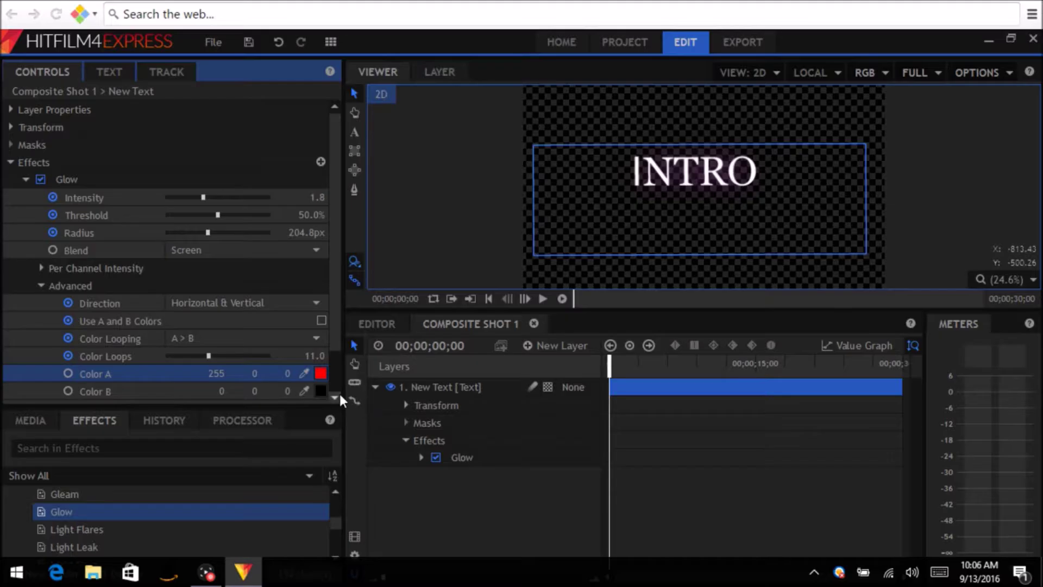
left_click(321, 390)
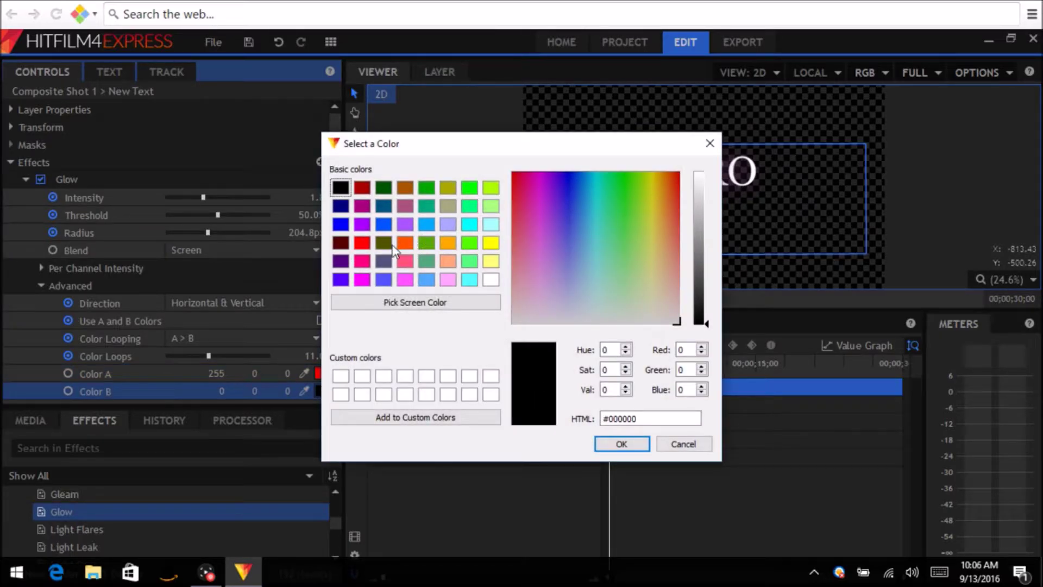
left_click(361, 209)
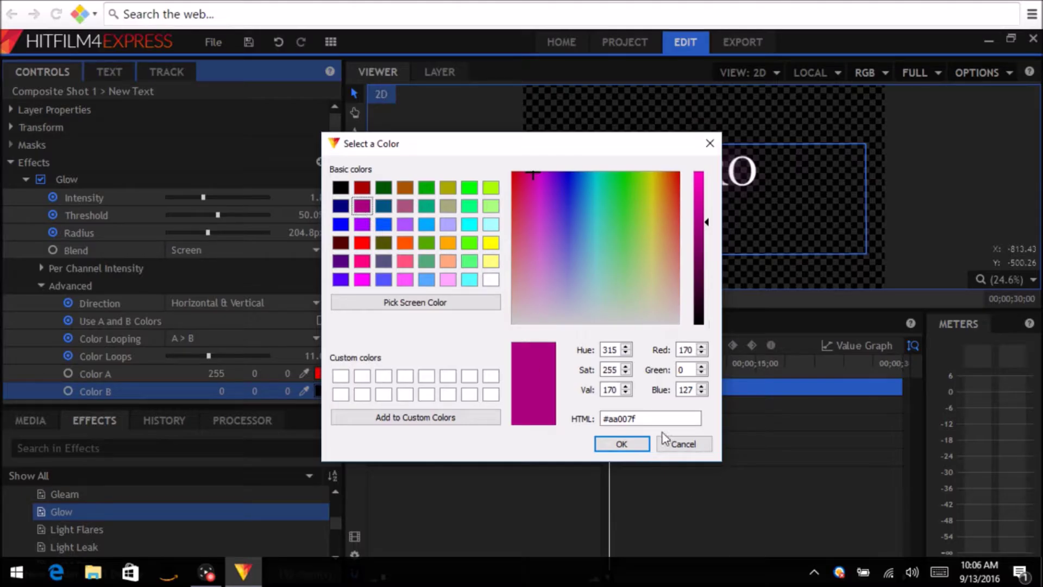
left_click(590, 229)
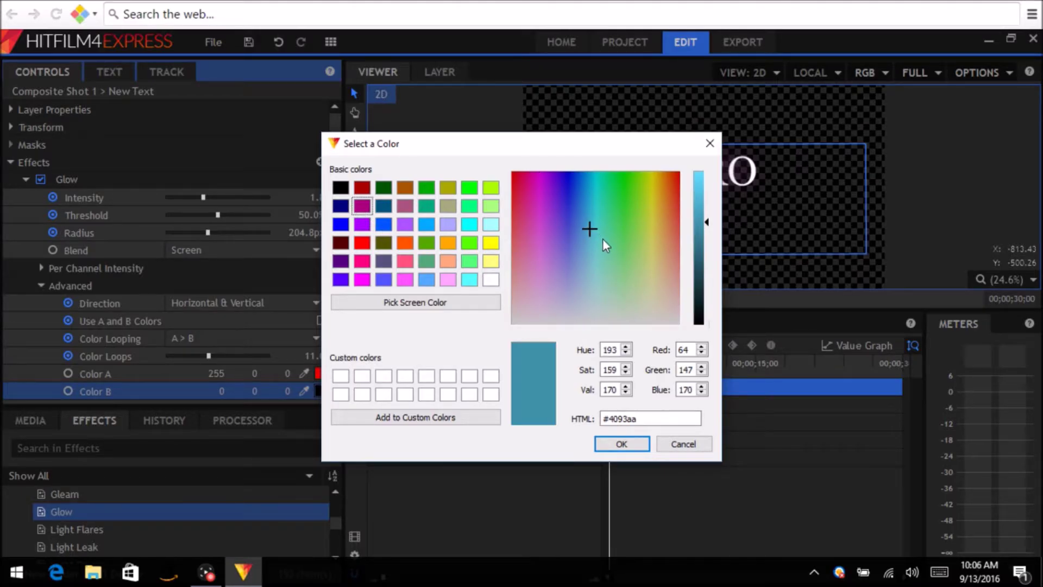
left_click(595, 211)
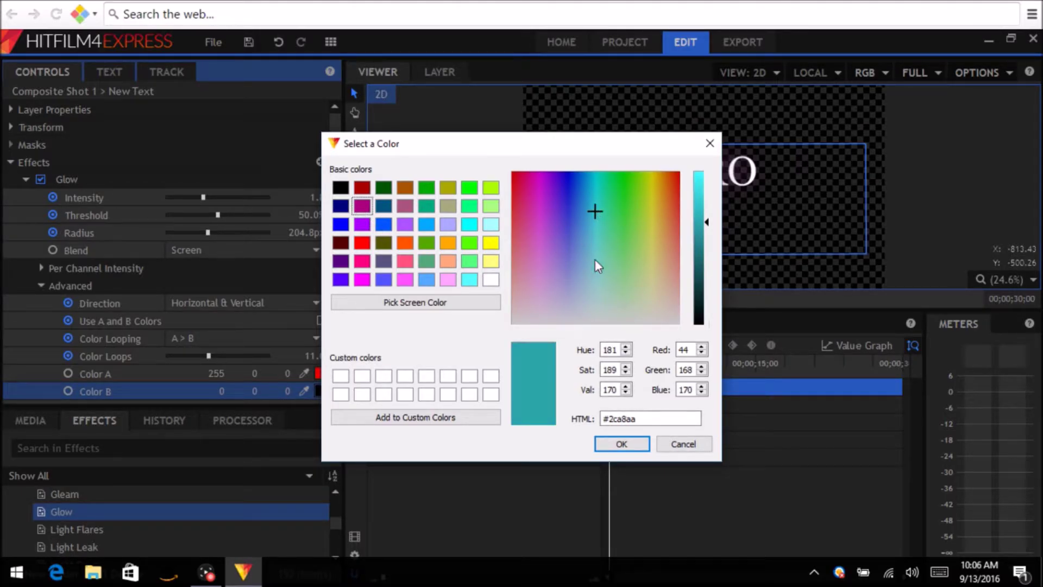
left_click(624, 447)
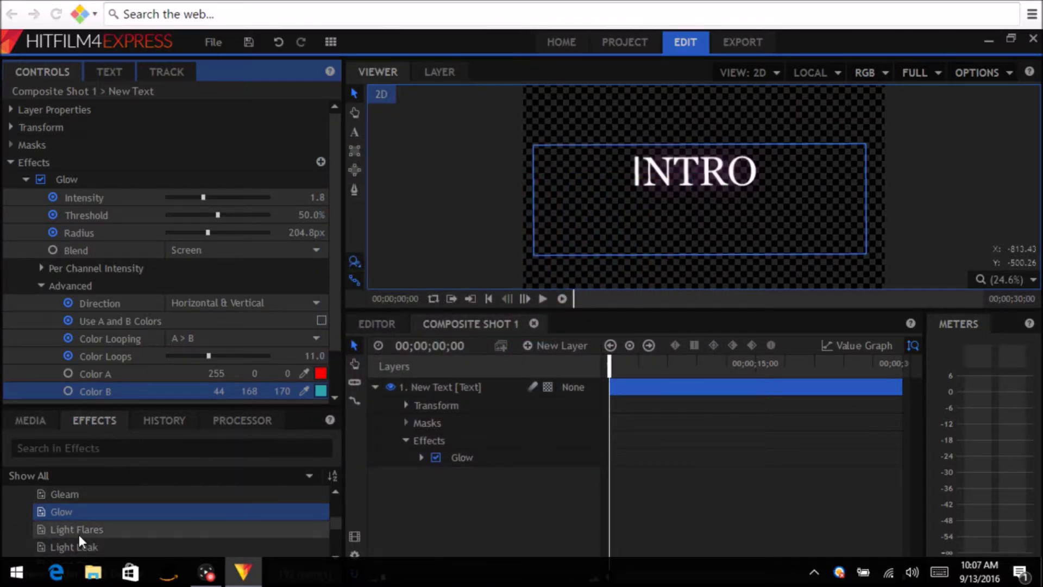
- Apply Lightning & Electricity from Particles & Simulation to the INTRO text layer
left_click(334, 492)
left_click(334, 492)
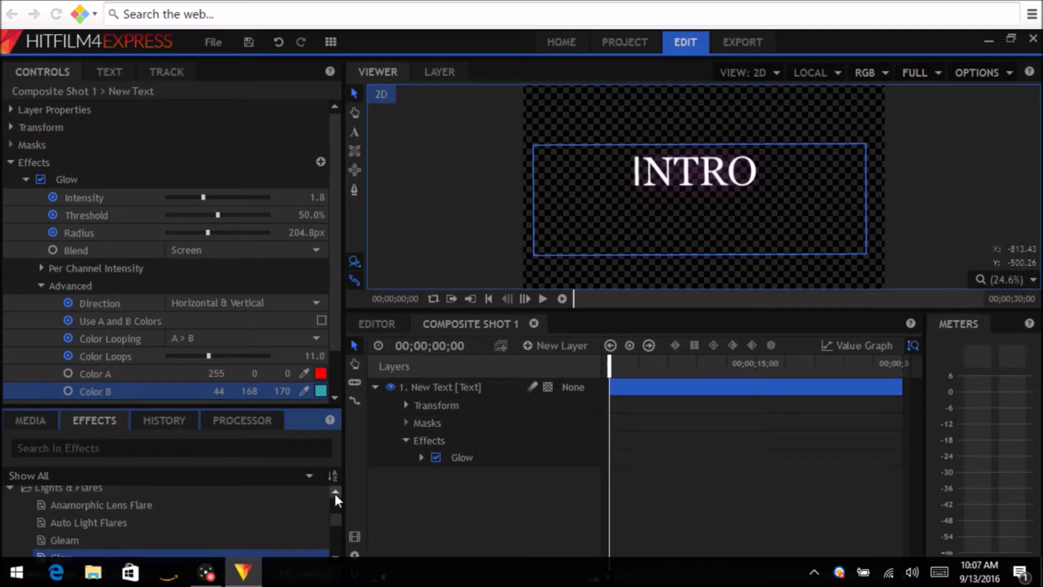
left_click(334, 492)
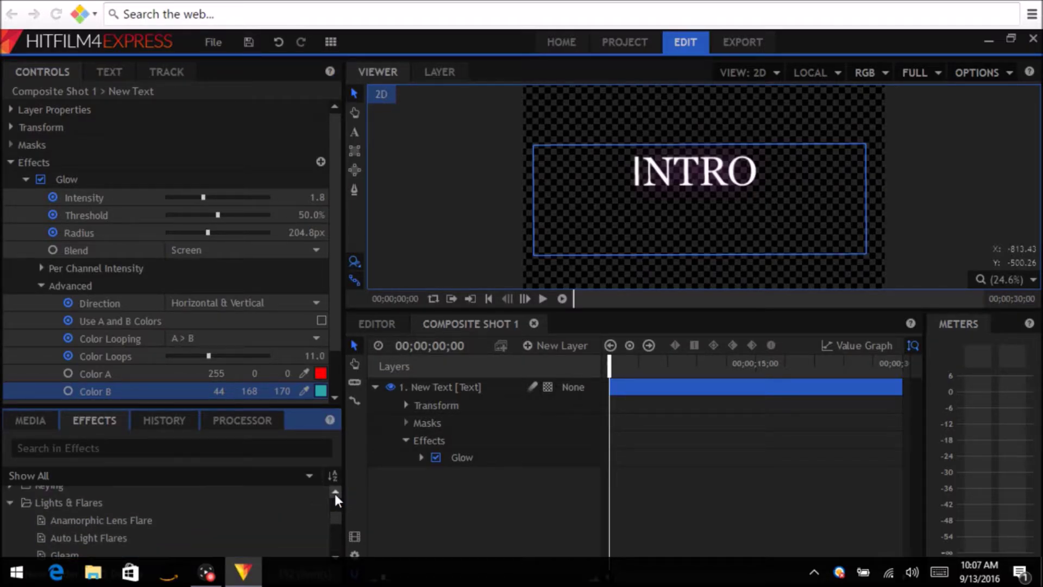
left_click(10, 501)
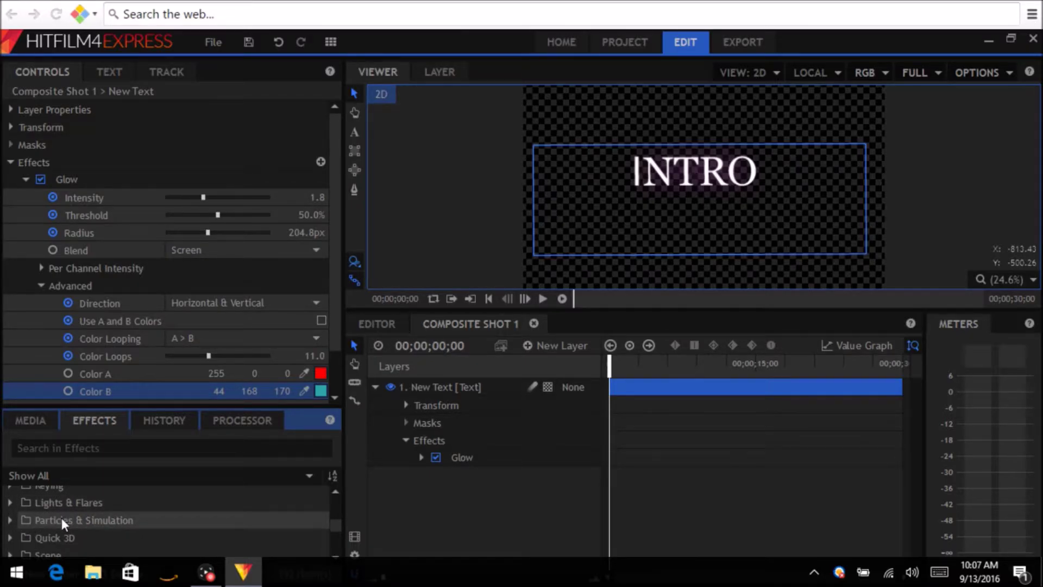
left_click(9, 518)
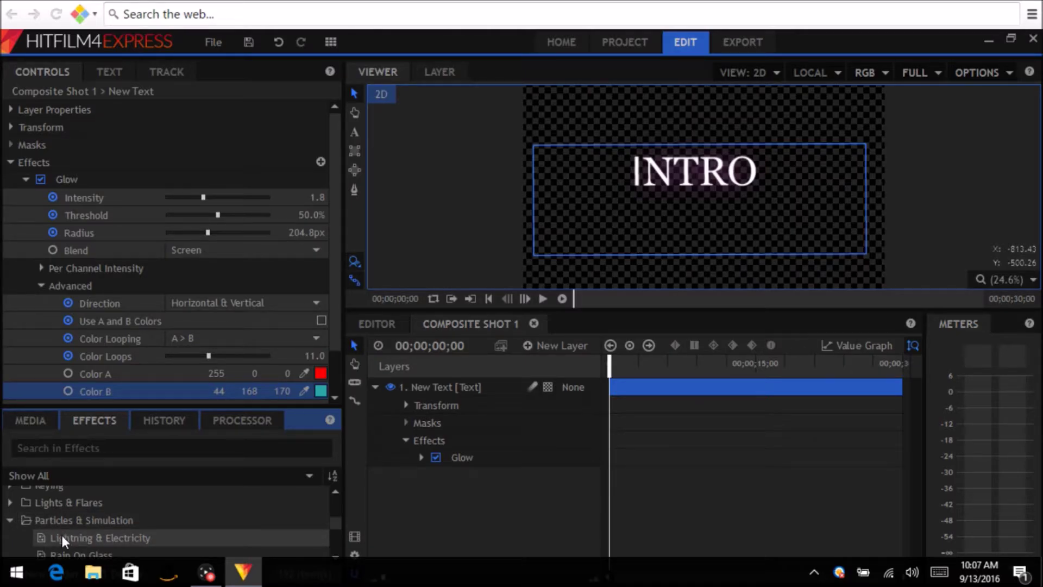
left_click_drag(61, 532, 430, 467)
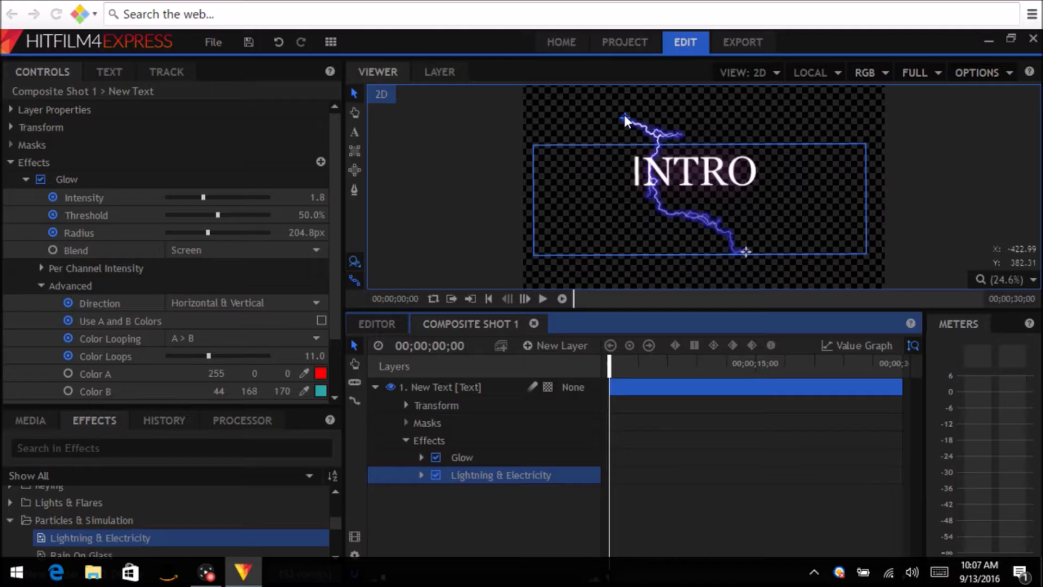
- Place the lightning's start point just left of the I and its end point beside the final O
left_click_drag(624, 115, 622, 163)
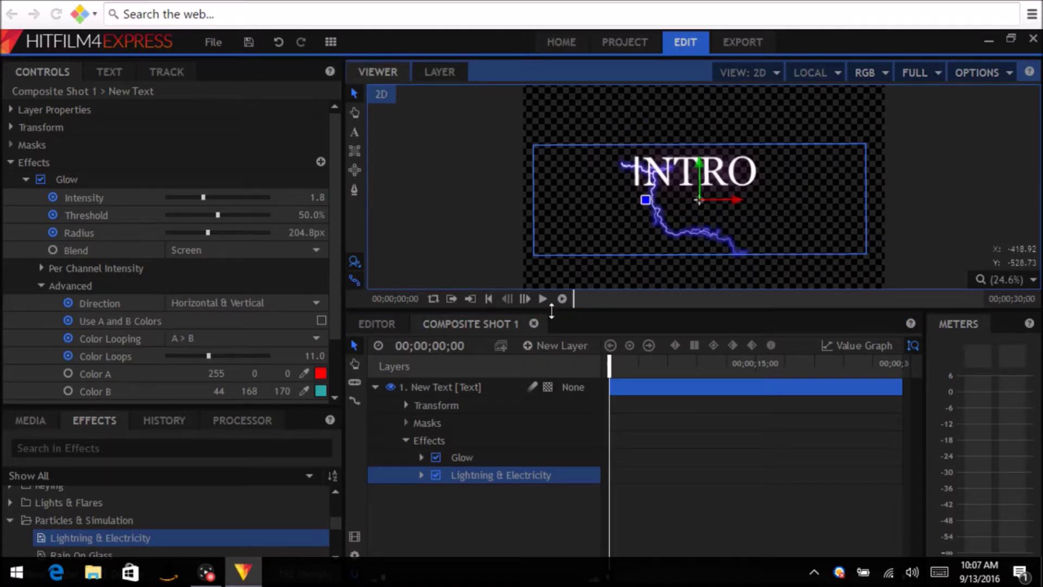
left_click(474, 477)
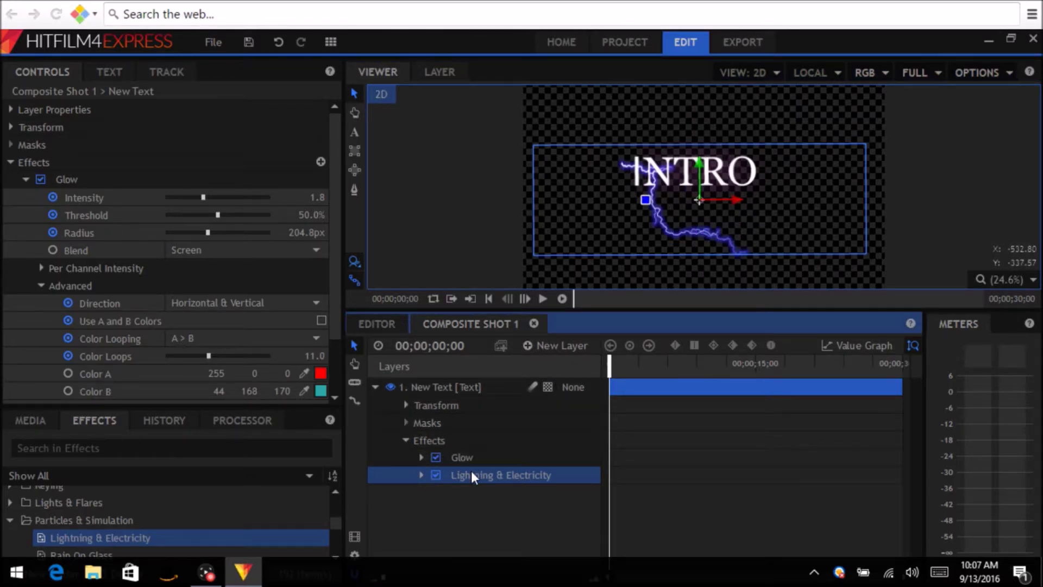
left_click(624, 168)
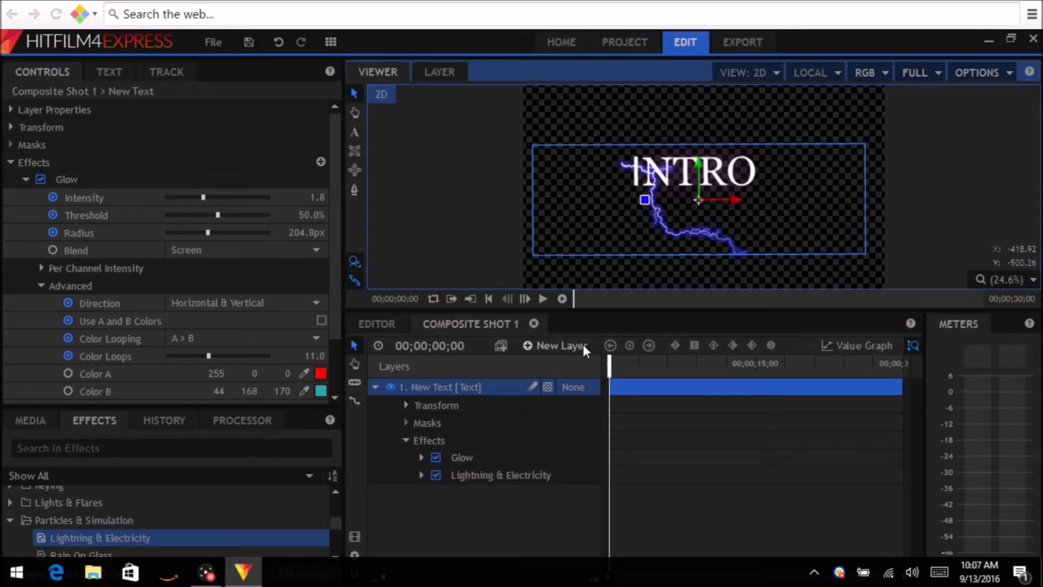
left_click(500, 474)
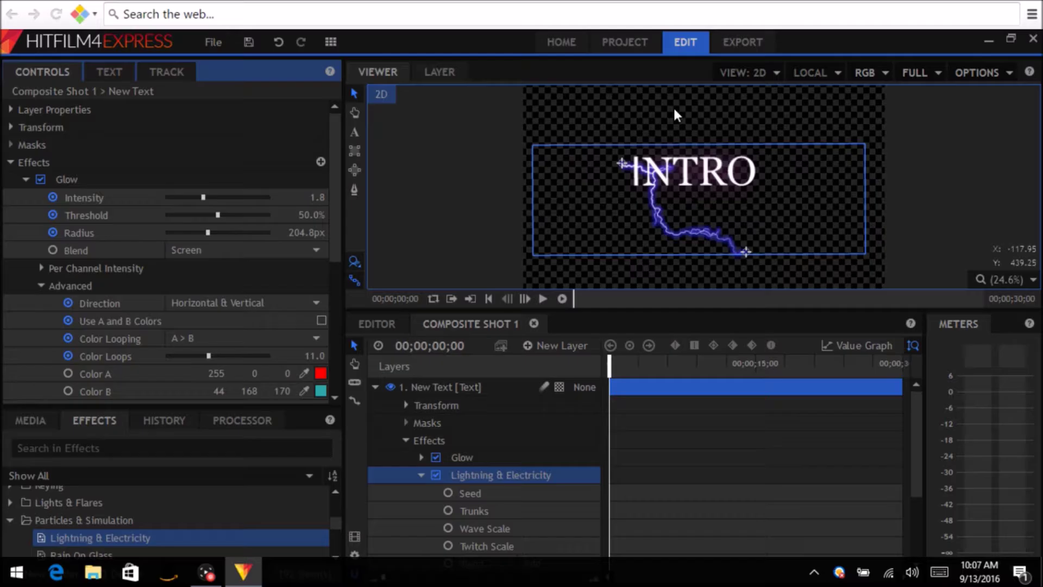
left_click_drag(623, 163, 615, 169)
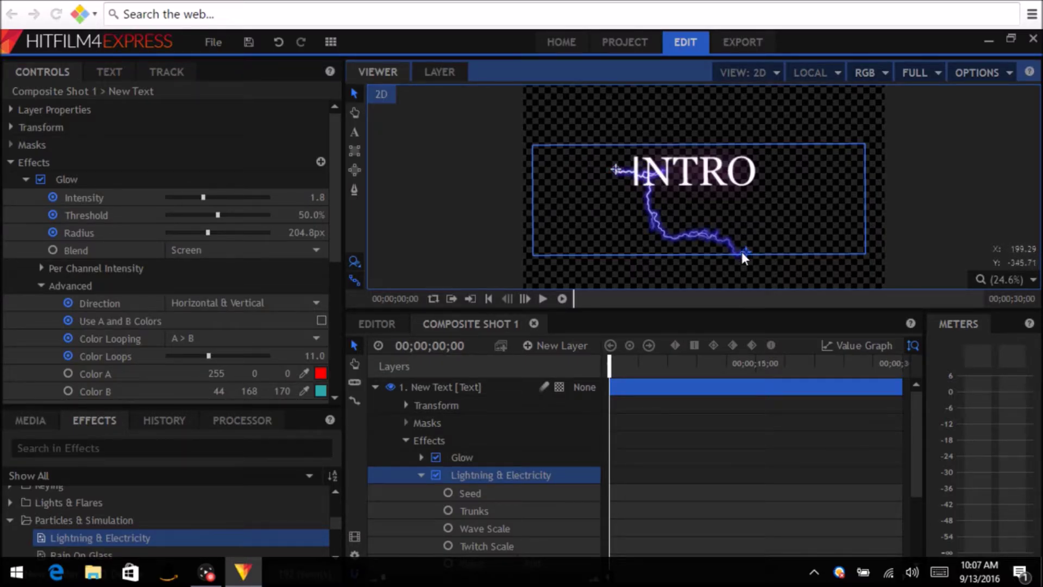
left_click_drag(745, 251, 759, 170)
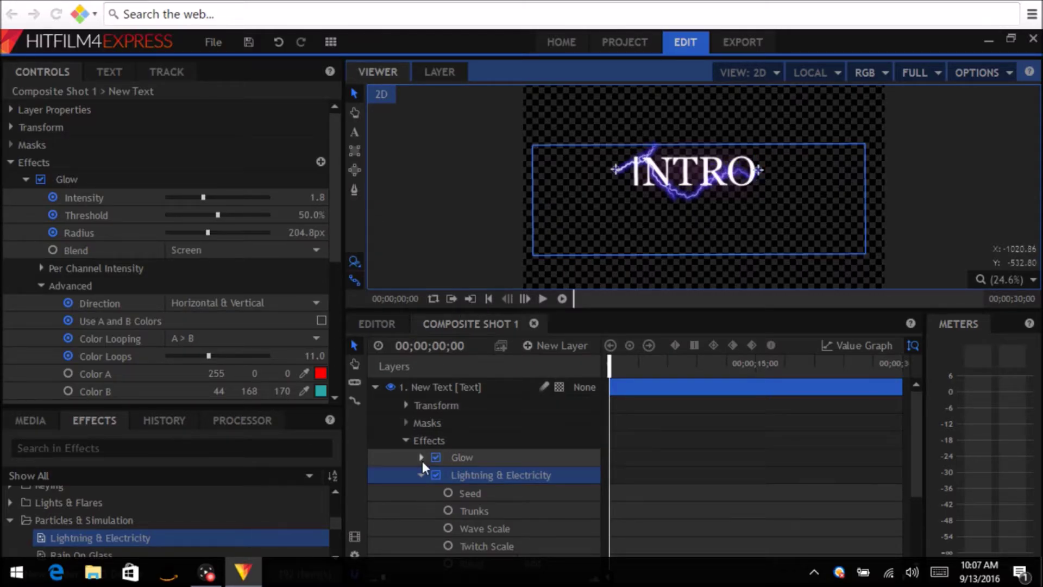
left_click(421, 475)
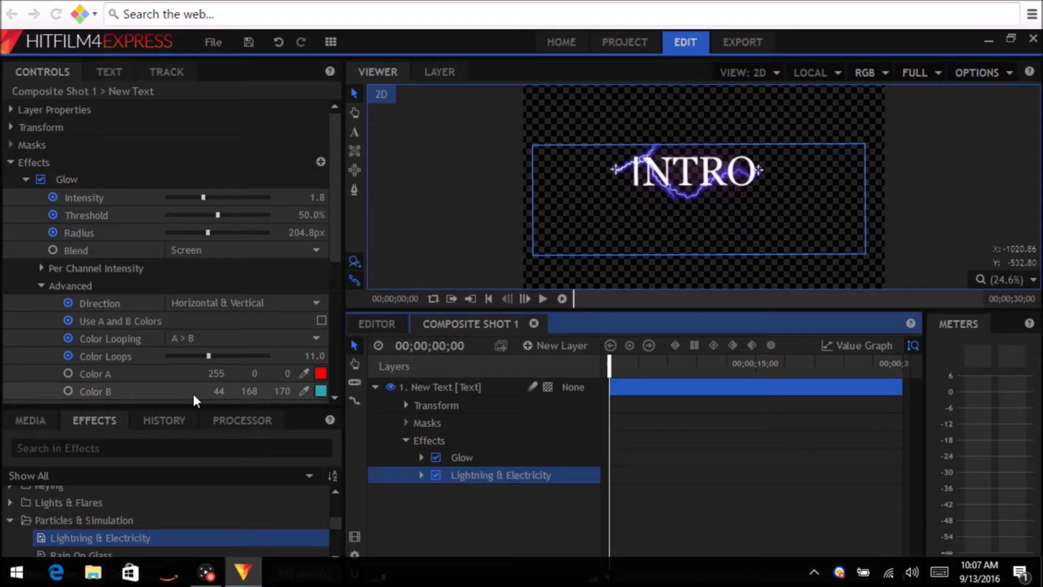
- Set lightning Seed to 1,400, Trunks 11, Wave Scale 0.61 and Twitch Scale 0.6
left_click(25, 179)
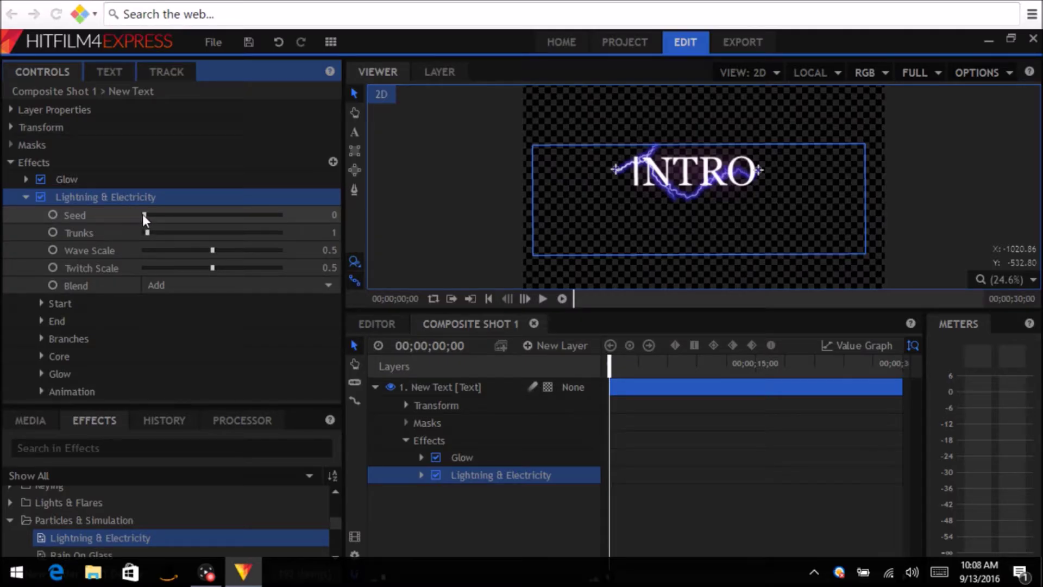
left_click_drag(144, 214, 171, 236)
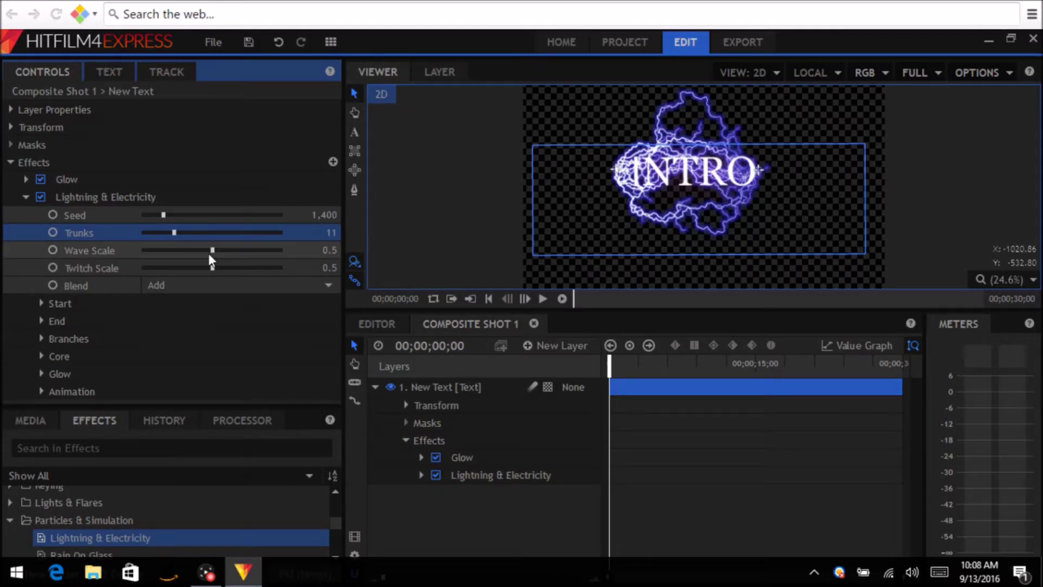
left_click_drag(212, 251, 220, 250)
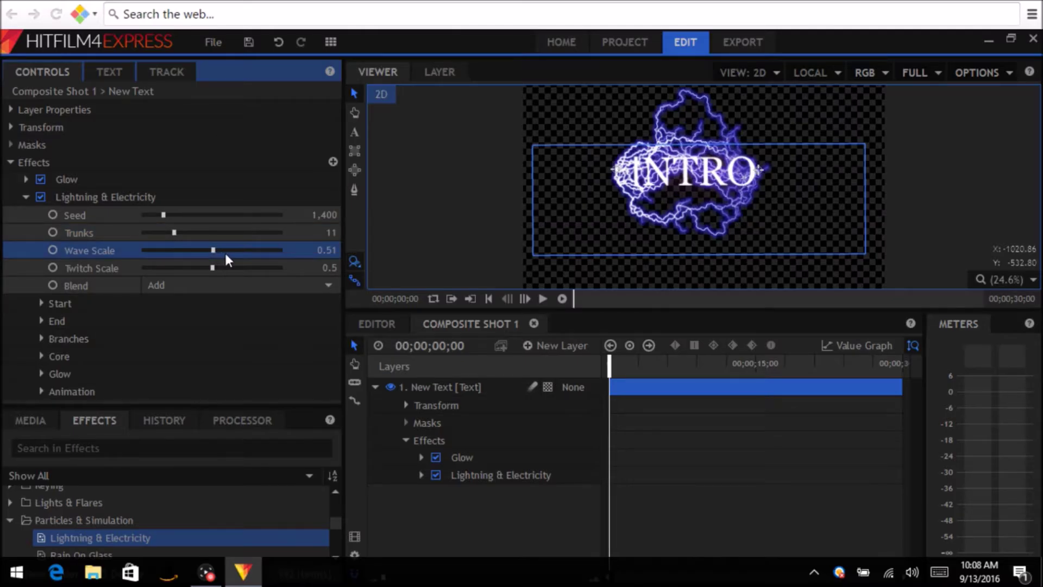
left_click(227, 253)
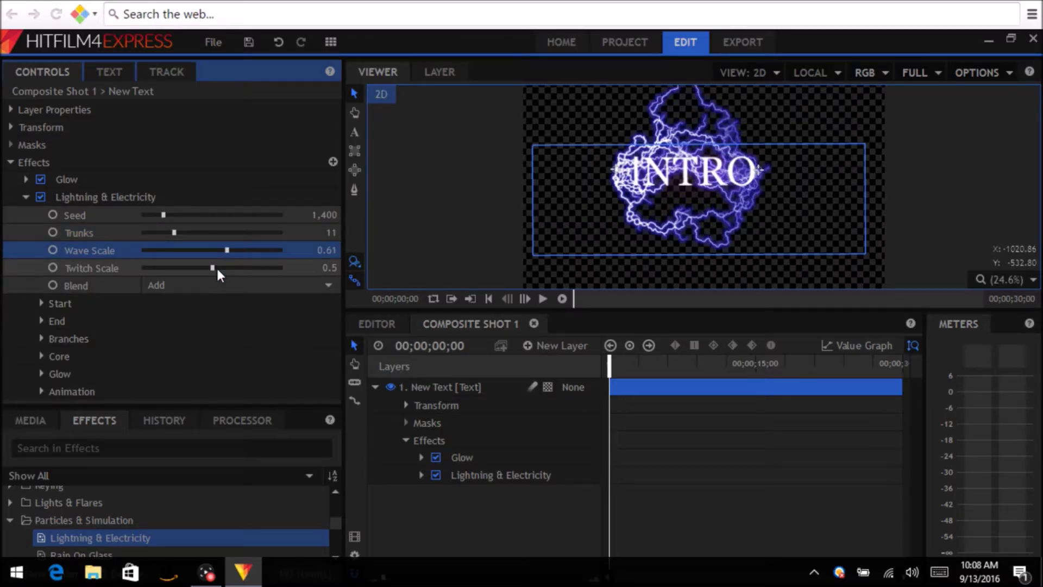
left_click_drag(213, 267, 222, 267)
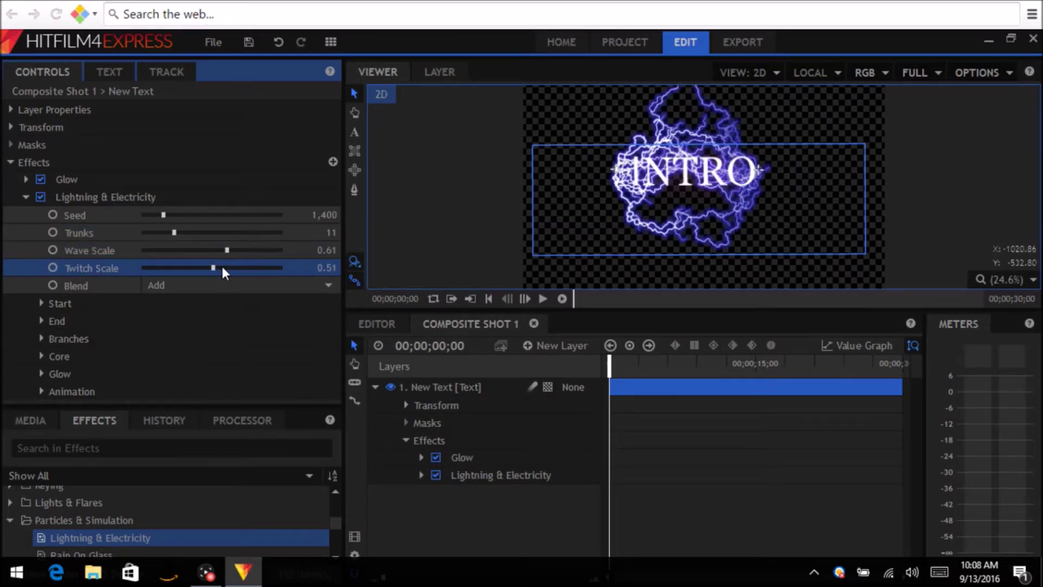
left_click(225, 268)
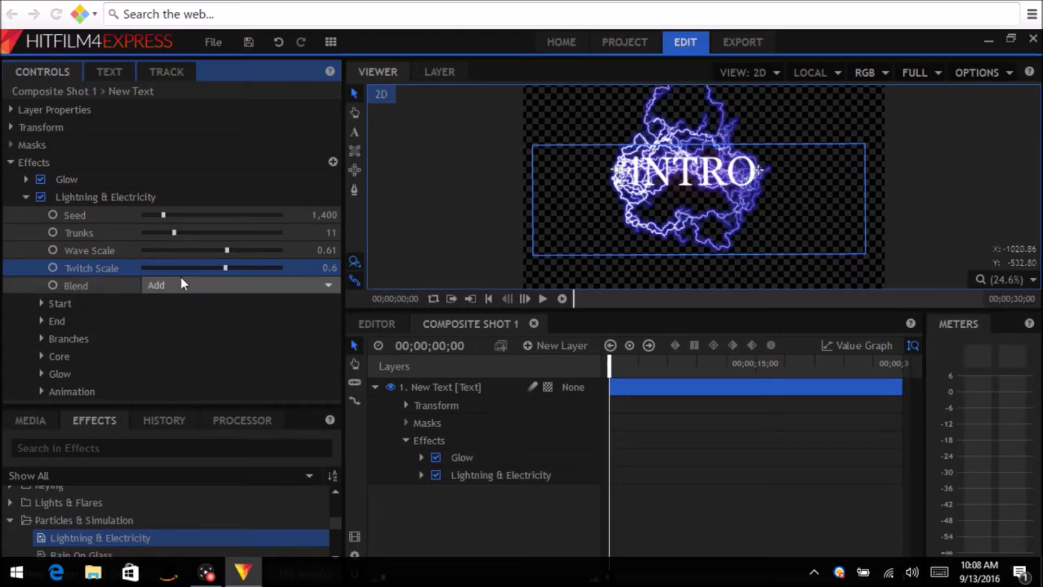
- Keyframe the lightning's Seed, Trunks, Wave Scale and Twitch Scale values
left_click(198, 288)
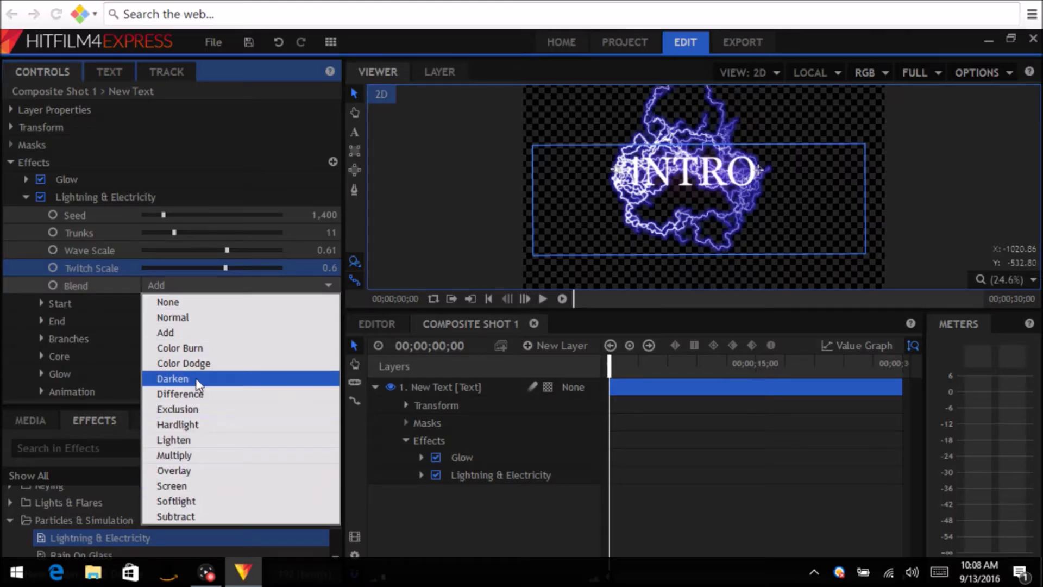
left_click(53, 214)
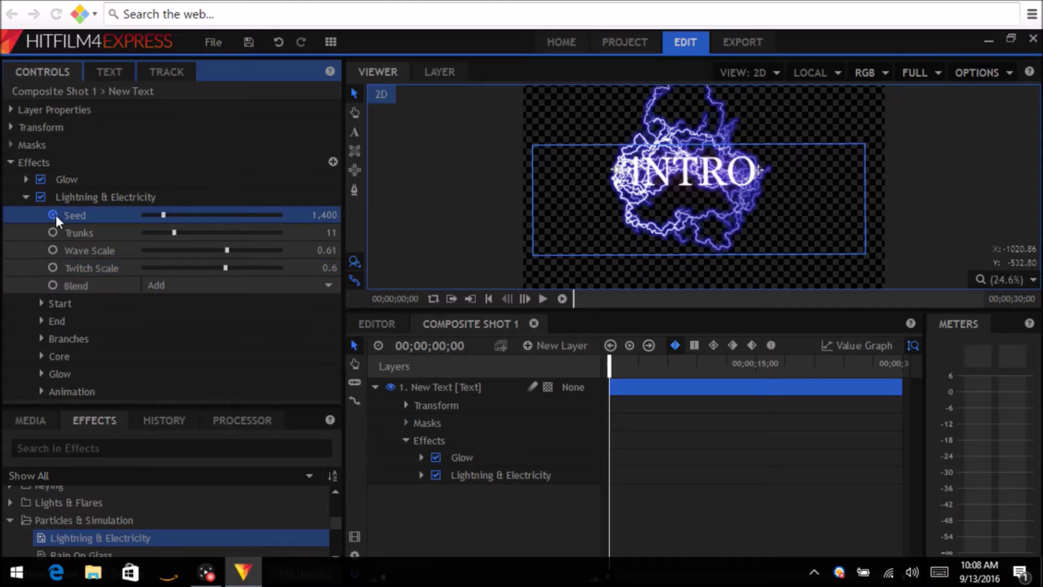
left_click(53, 232)
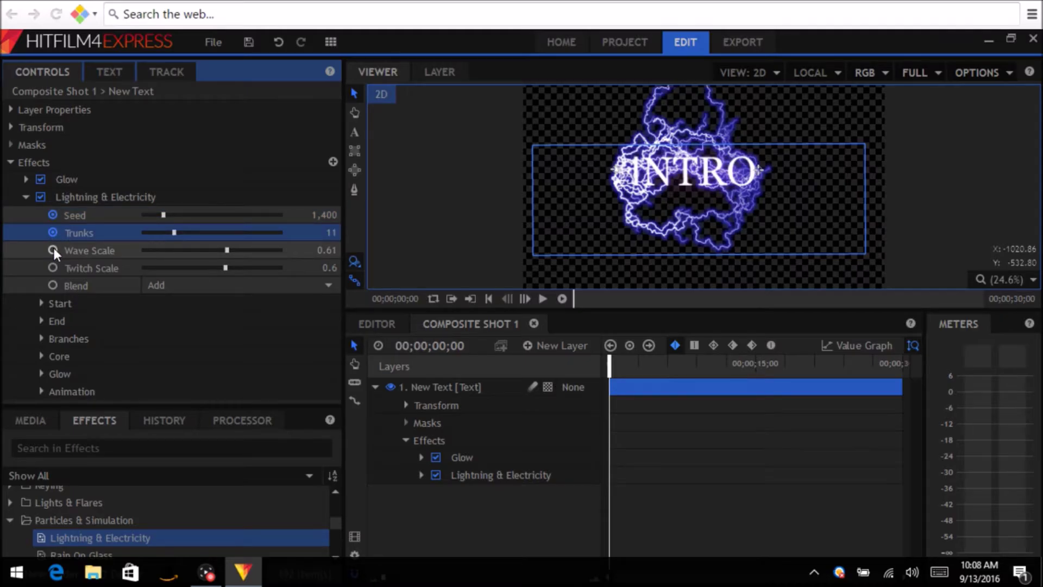
left_click(53, 250)
left_click(52, 268)
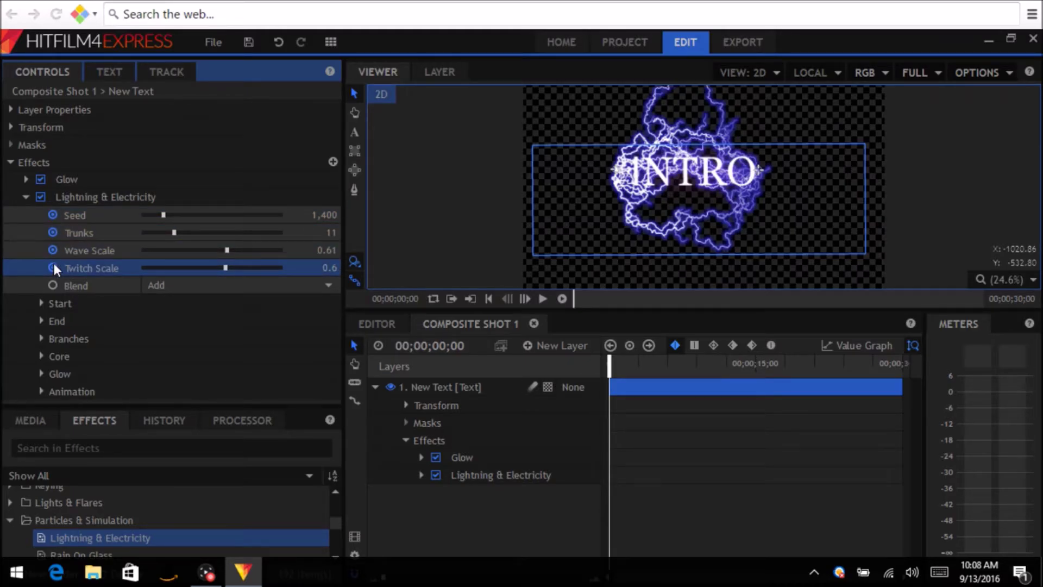
- Inspect the lightning's Start and End point settings, leaving them collapsed
left_click(25, 198)
left_click(26, 198)
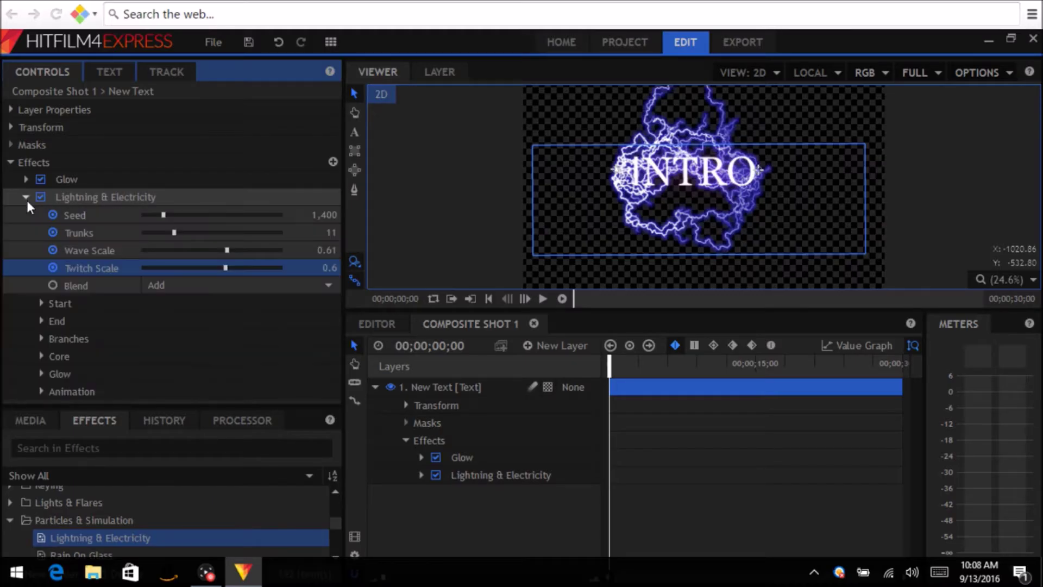
left_click(41, 303)
left_click(40, 303)
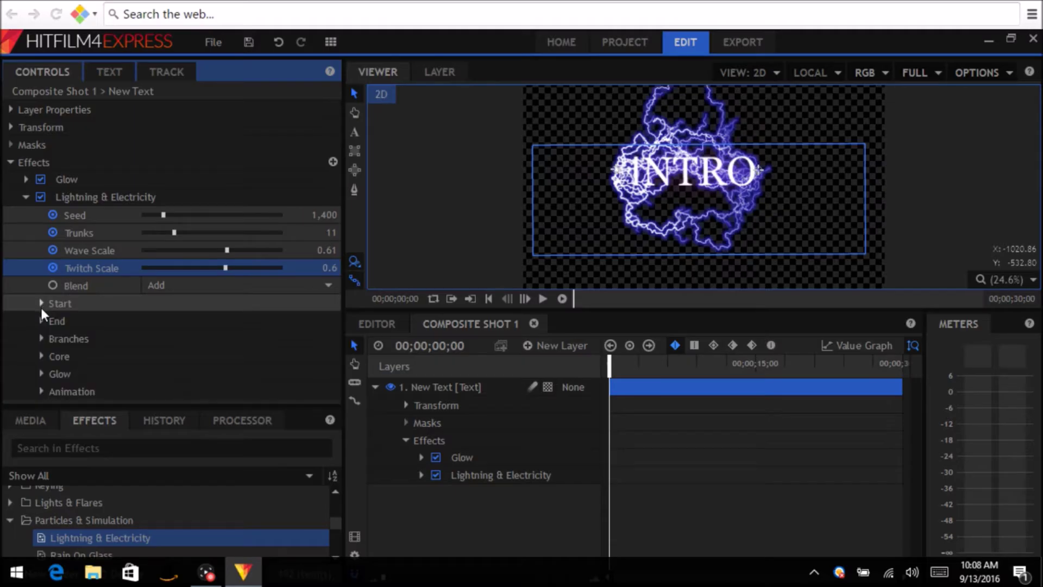
left_click(41, 319)
left_click(41, 318)
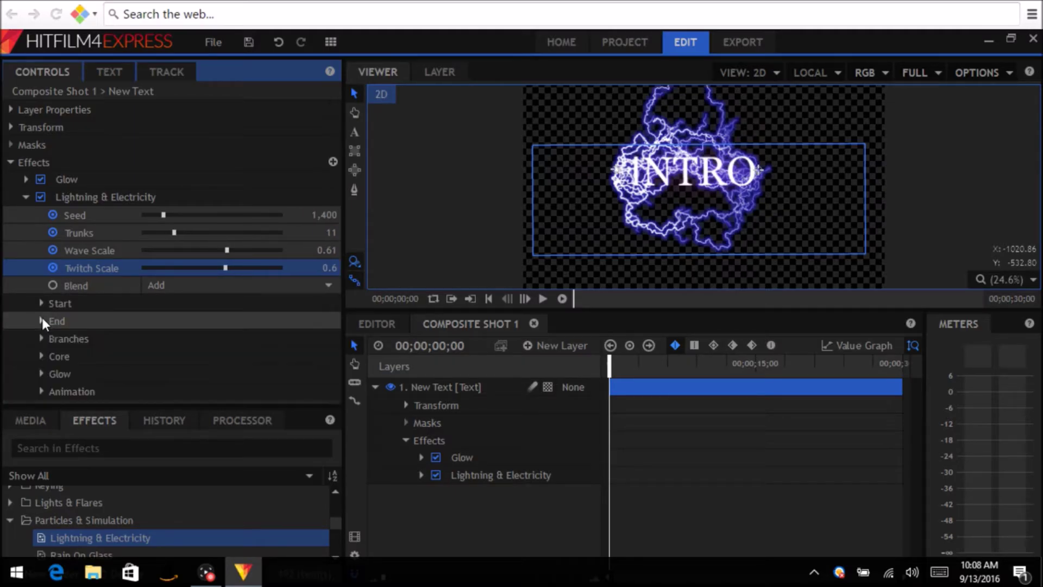
- Raise the lightning Branches Quantity from 5 to 19
left_click(40, 339)
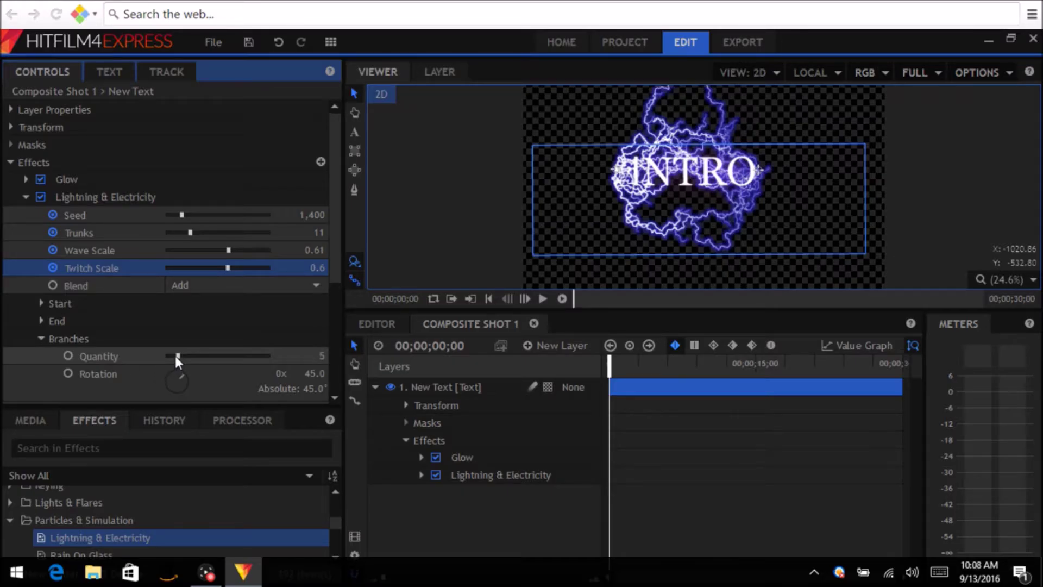
left_click_drag(175, 355, 207, 366)
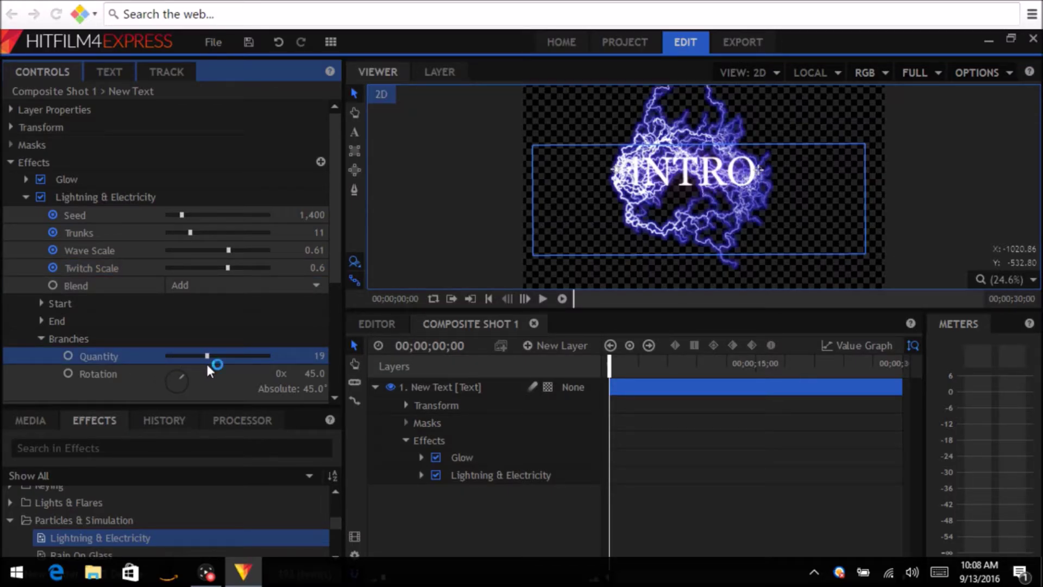
left_click(41, 339)
left_click(38, 338)
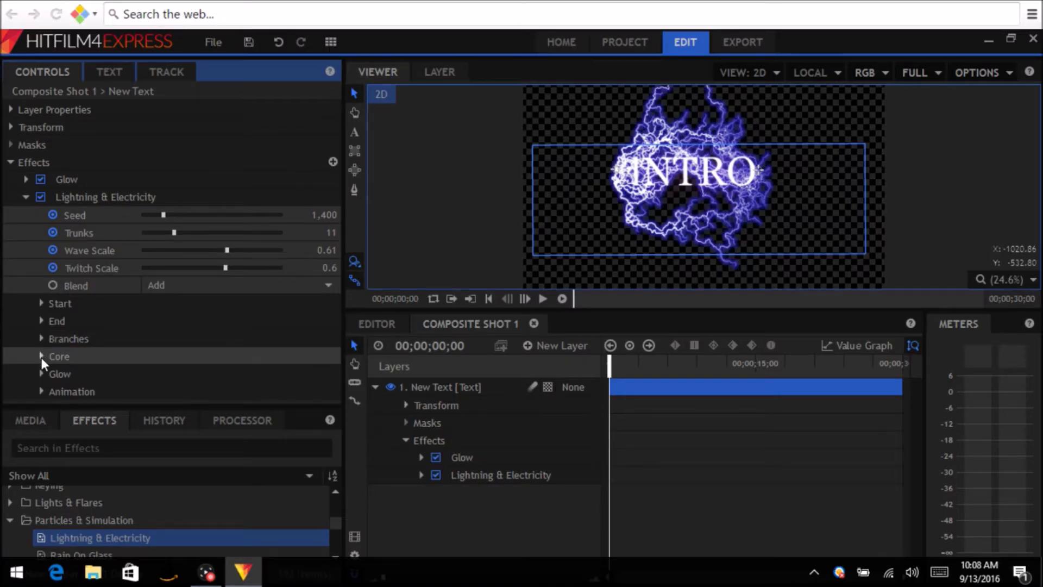
- Set the lightning core colour to red (255, 0, 0)
left_click(39, 357)
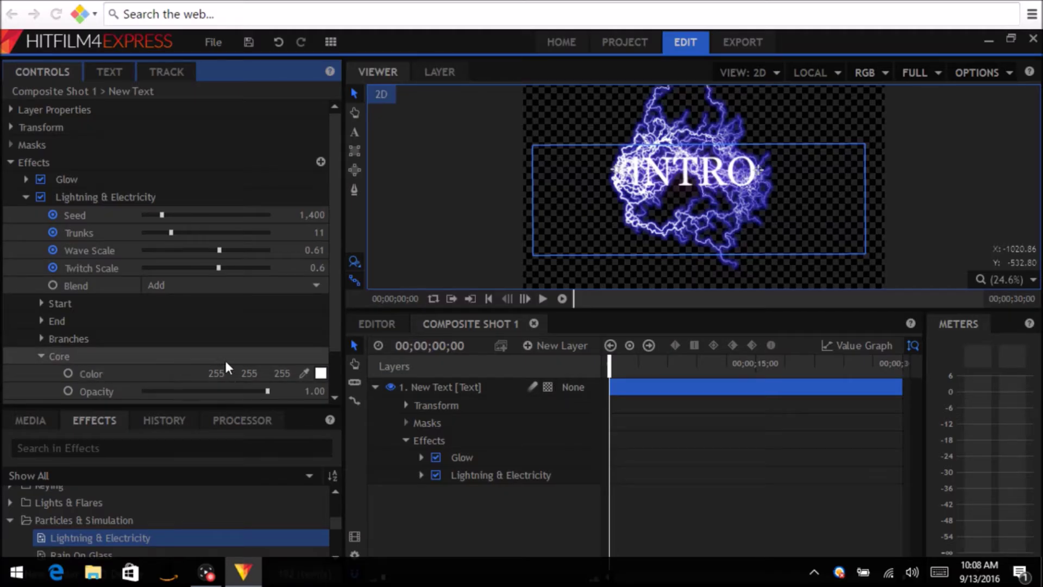
left_click(321, 373)
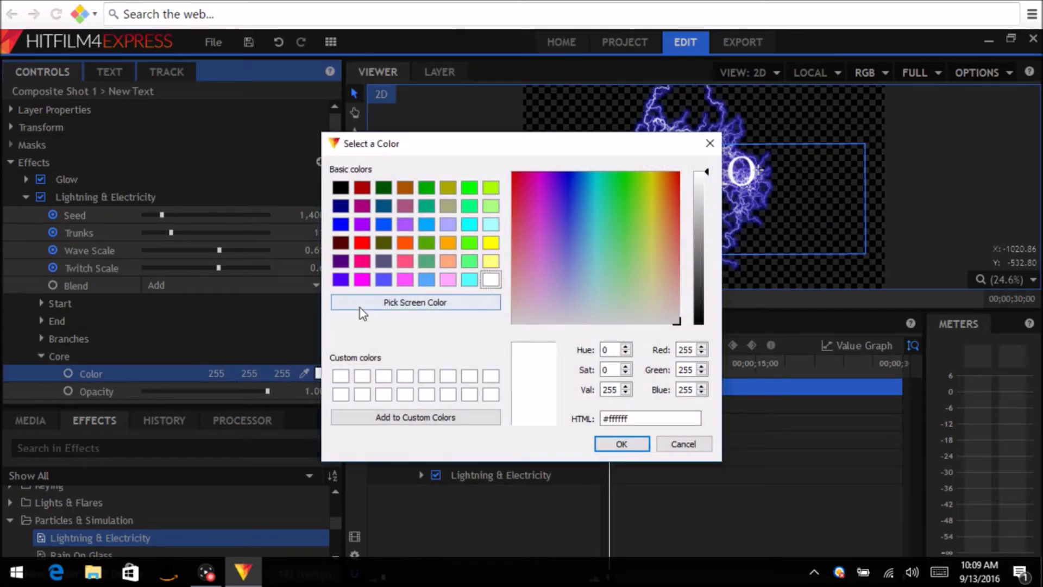
left_click(362, 242)
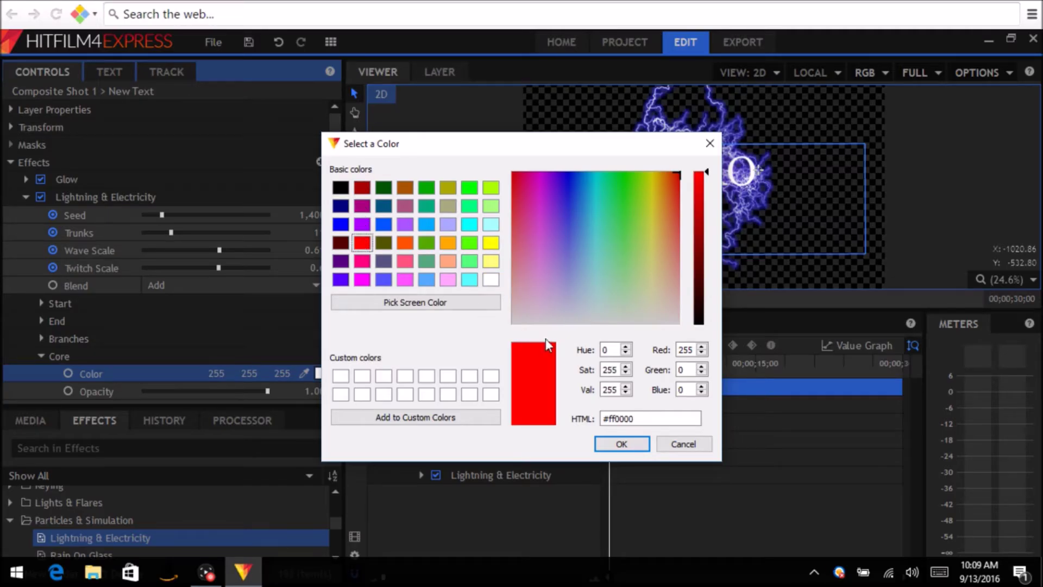
left_click(614, 449)
left_click(616, 448)
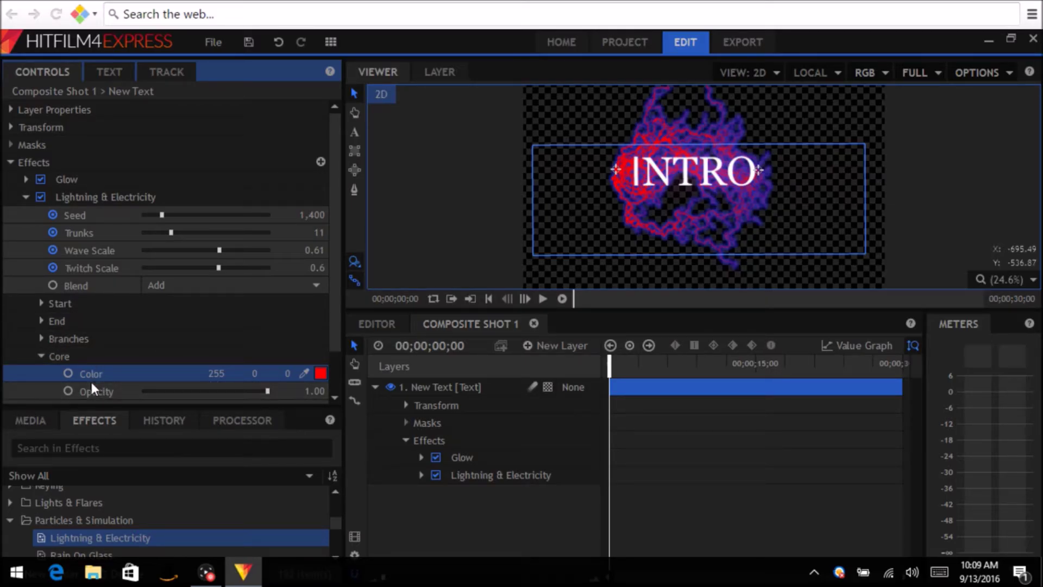
- Keyframe the core's colour and opacity
left_click(68, 374)
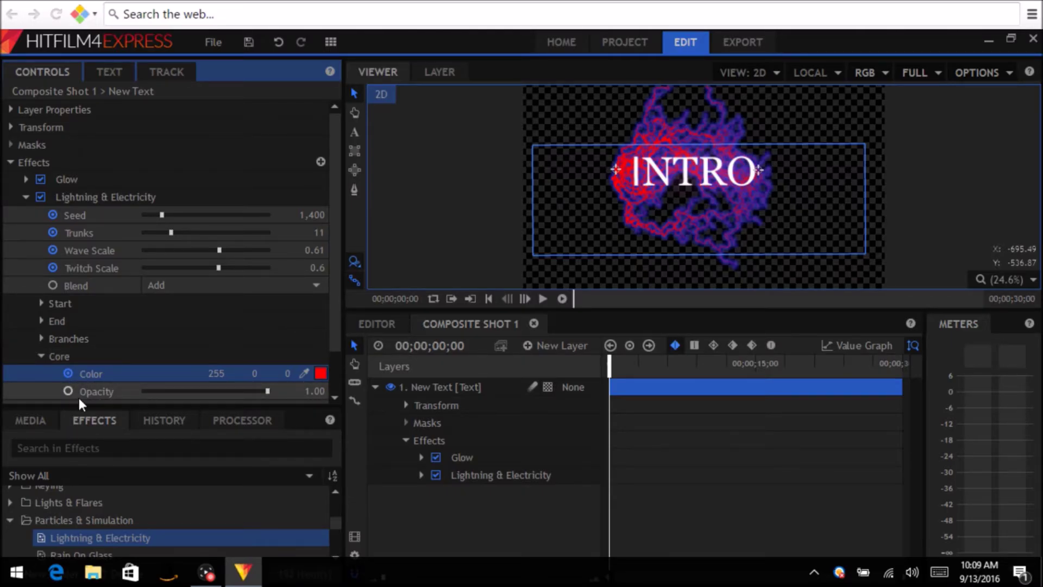
left_click(68, 391)
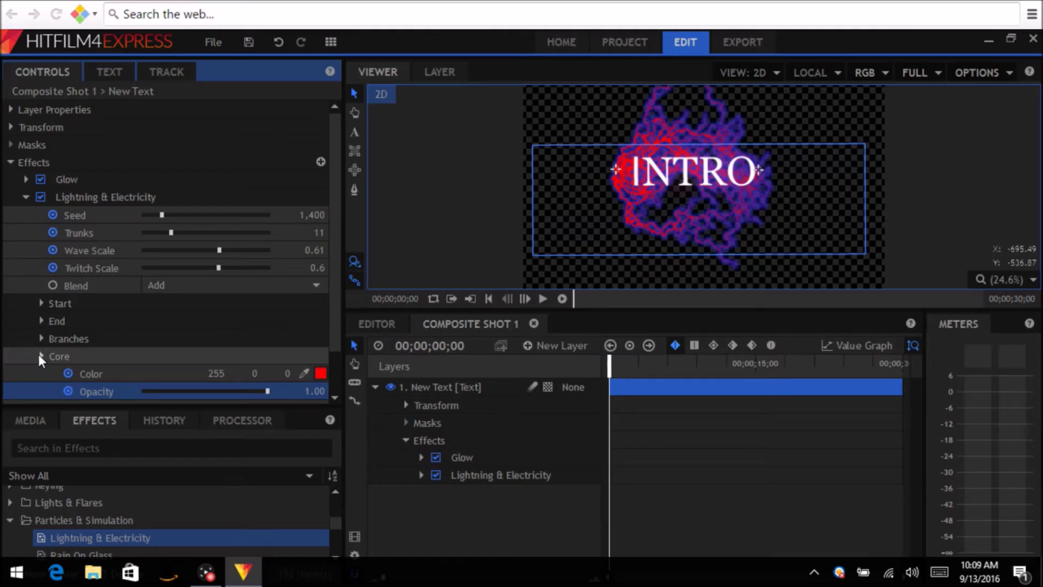
left_click(39, 356)
- Keep the glow blue and set Radius 0.42, Scatter 0.31 and Smooth 16.0px
left_click(37, 371)
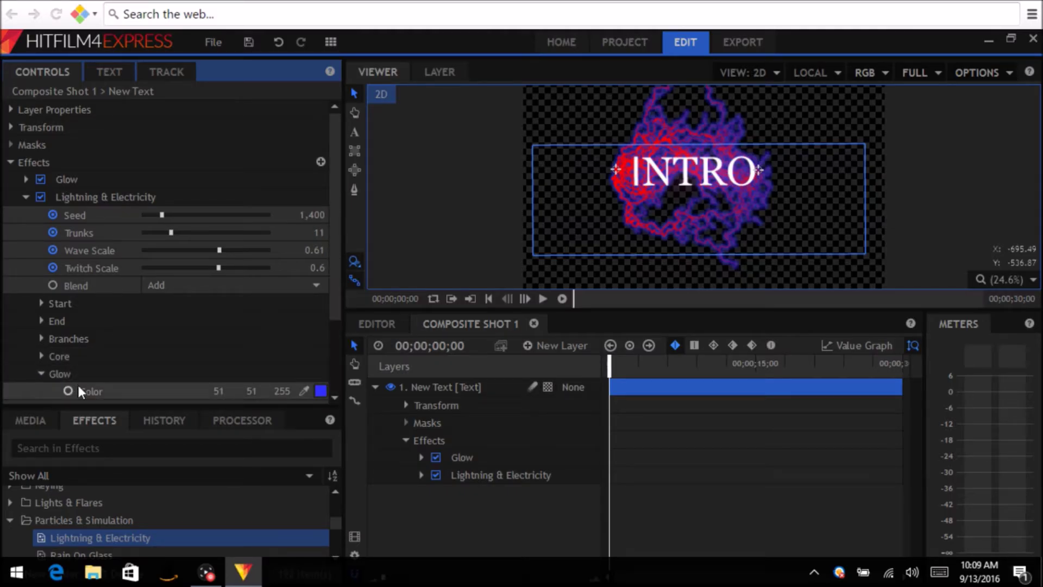
left_click(321, 390)
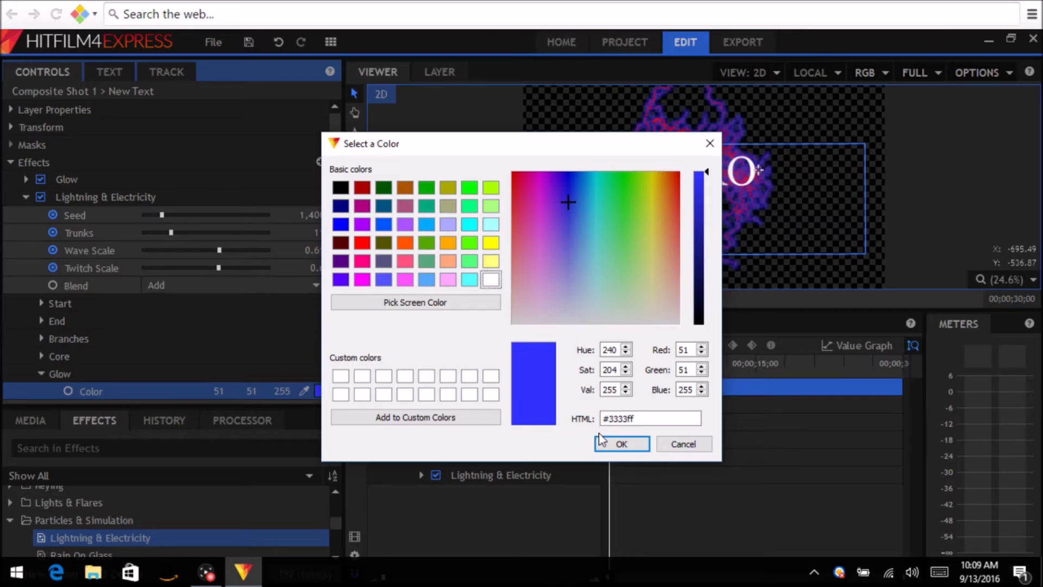
left_click(610, 446)
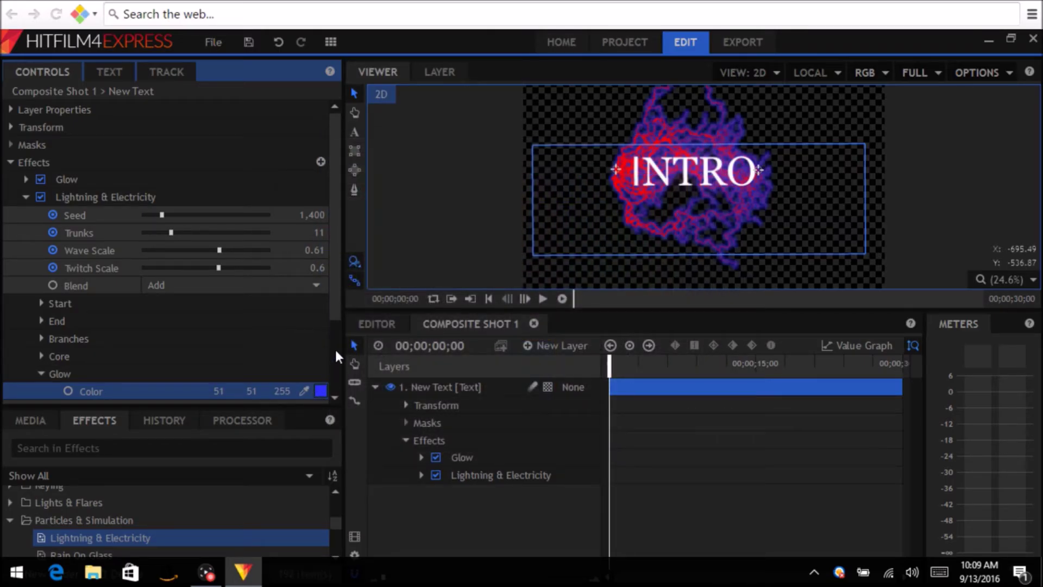
left_click_drag(335, 308, 348, 388)
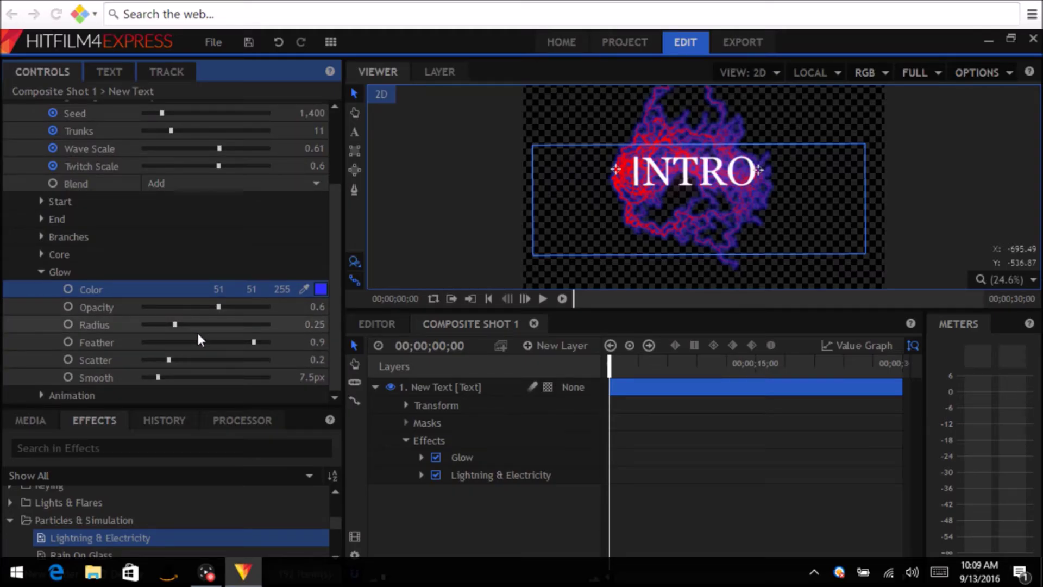
mouse_move(178, 326)
left_mouse_down()
mouse_move(193, 323)
mouse_move(184, 324)
left_mouse_up()
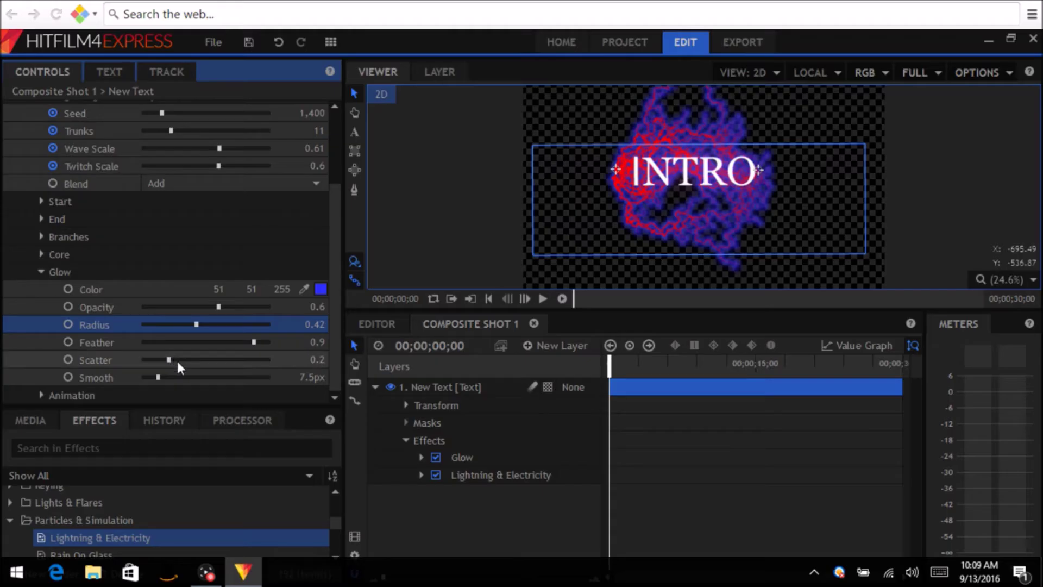
mouse_move(169, 360)
left_mouse_down()
mouse_move(182, 362)
mouse_move(164, 373)
mouse_move(177, 374)
left_mouse_up()
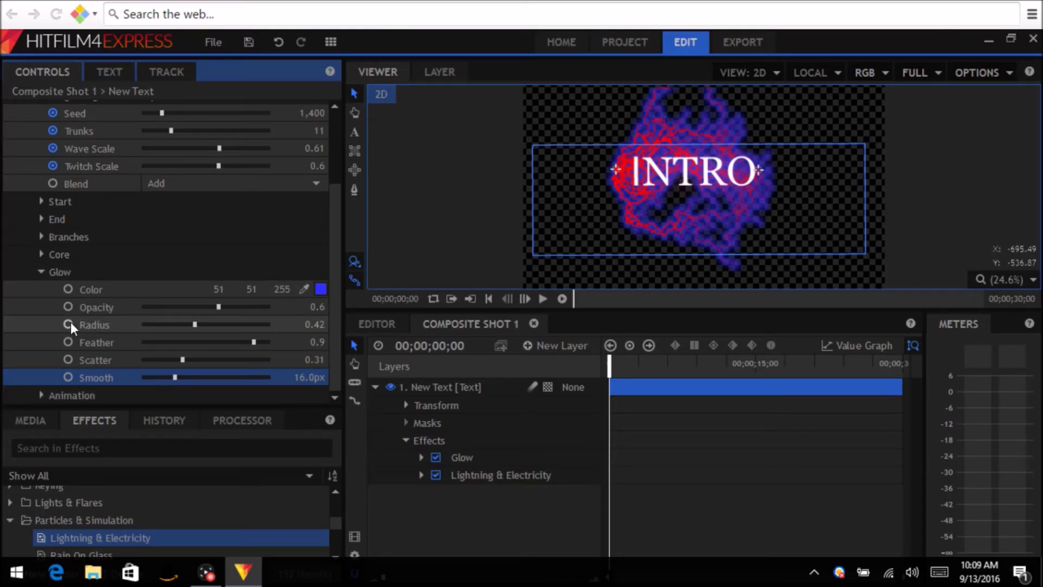
left_click(43, 270)
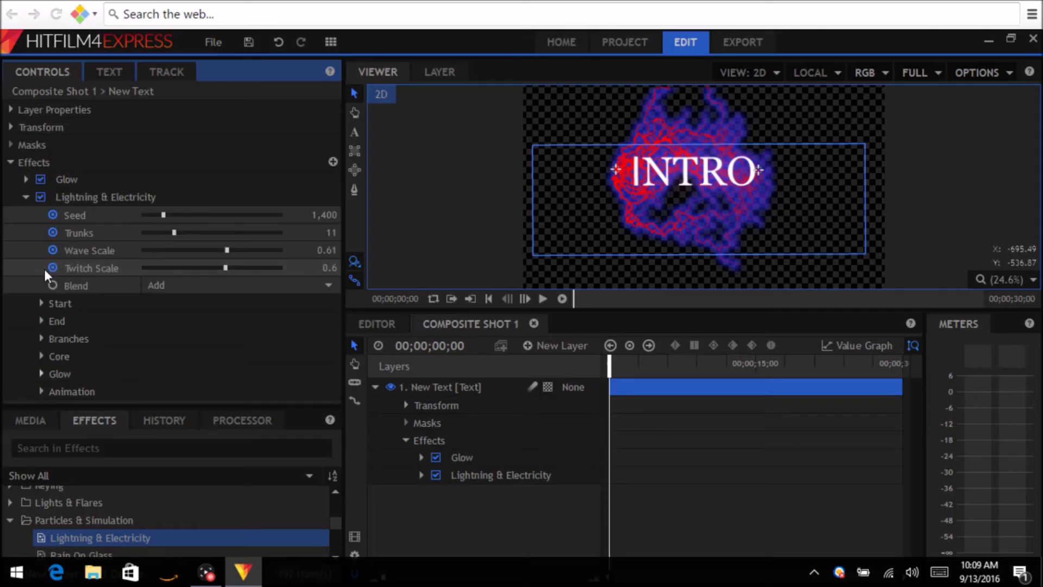
- Keyframe the lightning animation at Speed 1.32, Jitter 1.26 and Scale 1.16
left_click(41, 391)
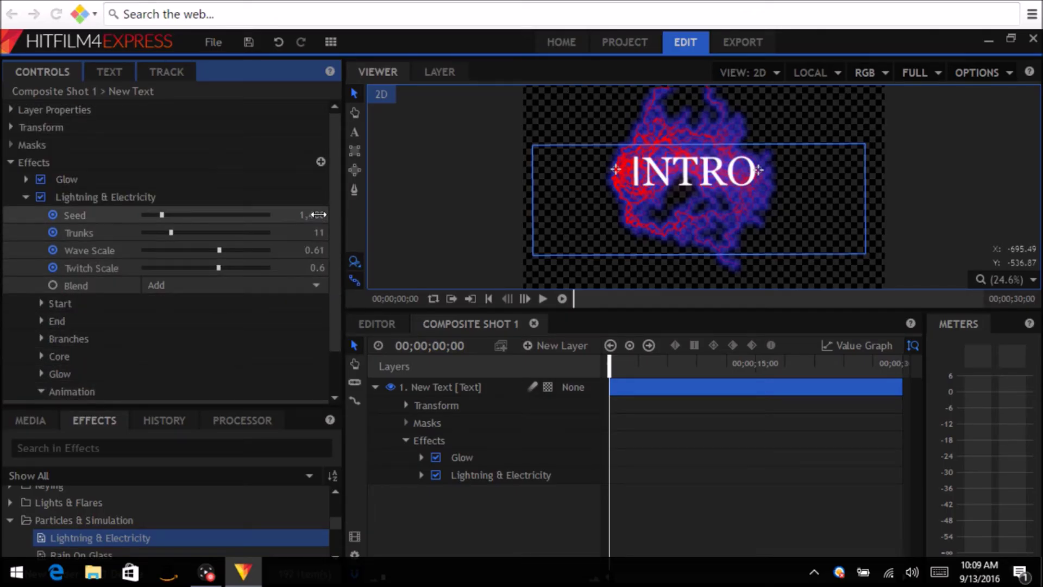
scroll(334, 217, "down", 2)
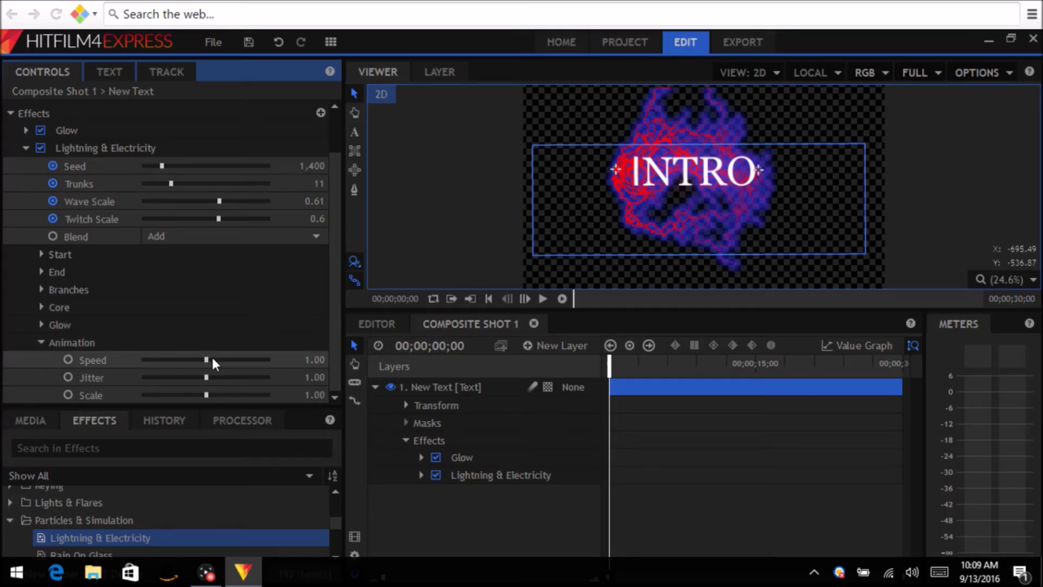
left_click(68, 360)
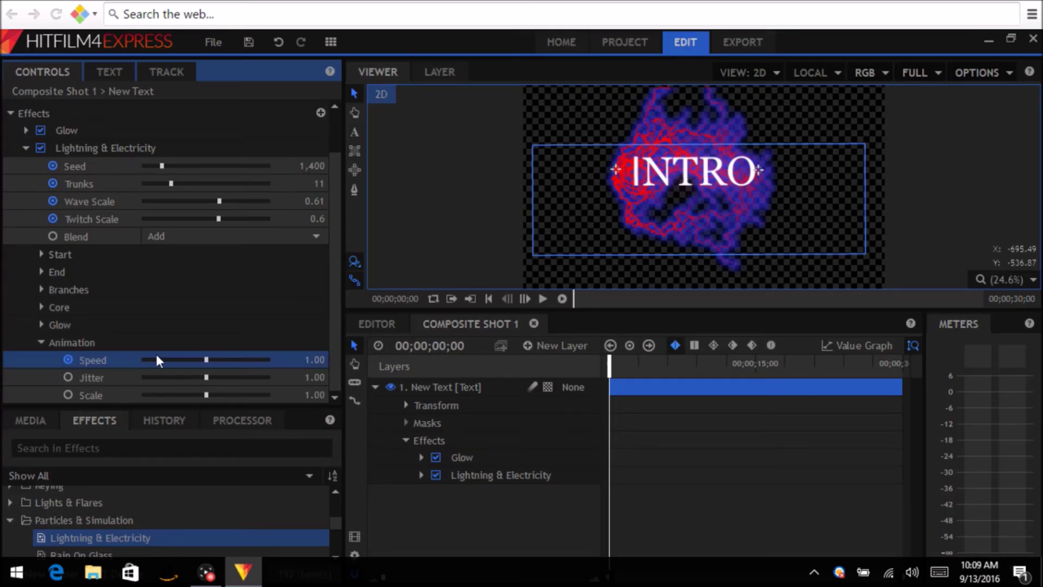
mouse_move(209, 360)
left_mouse_down()
mouse_move(225, 359)
mouse_move(206, 376)
mouse_move(219, 377)
left_mouse_up()
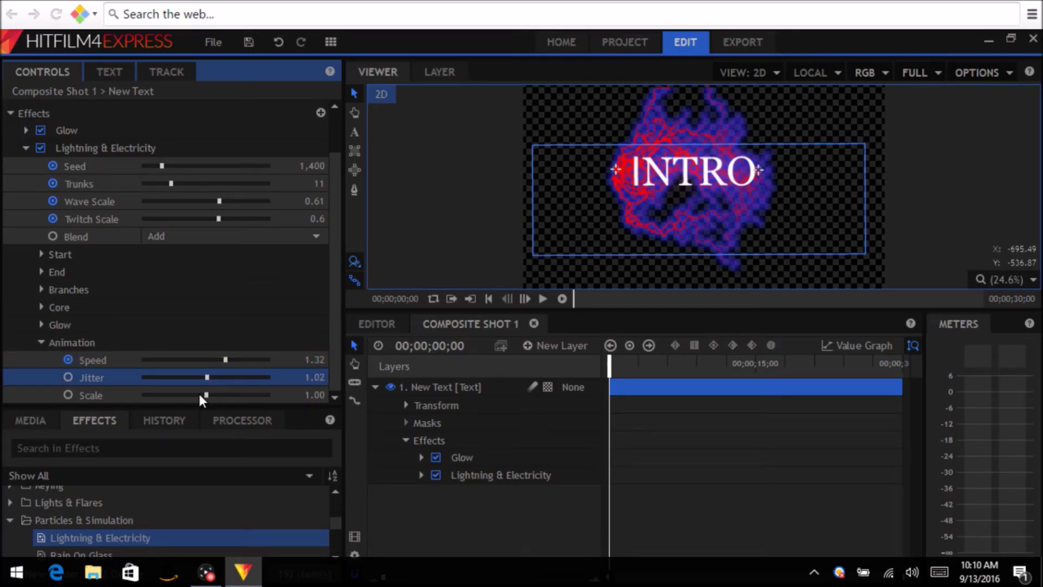
left_click_drag(207, 395, 214, 396)
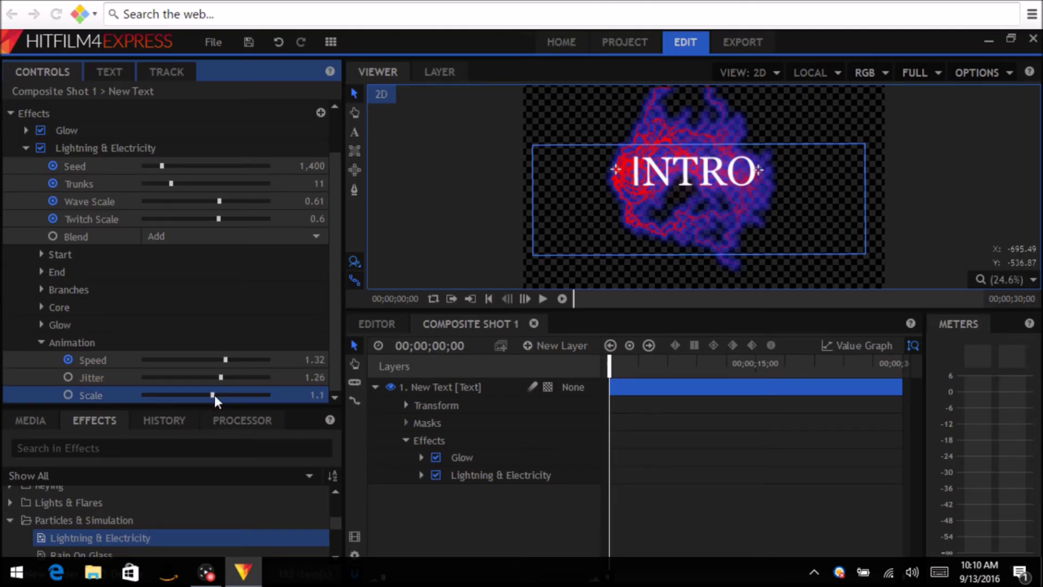
left_click(69, 379)
left_click(69, 394)
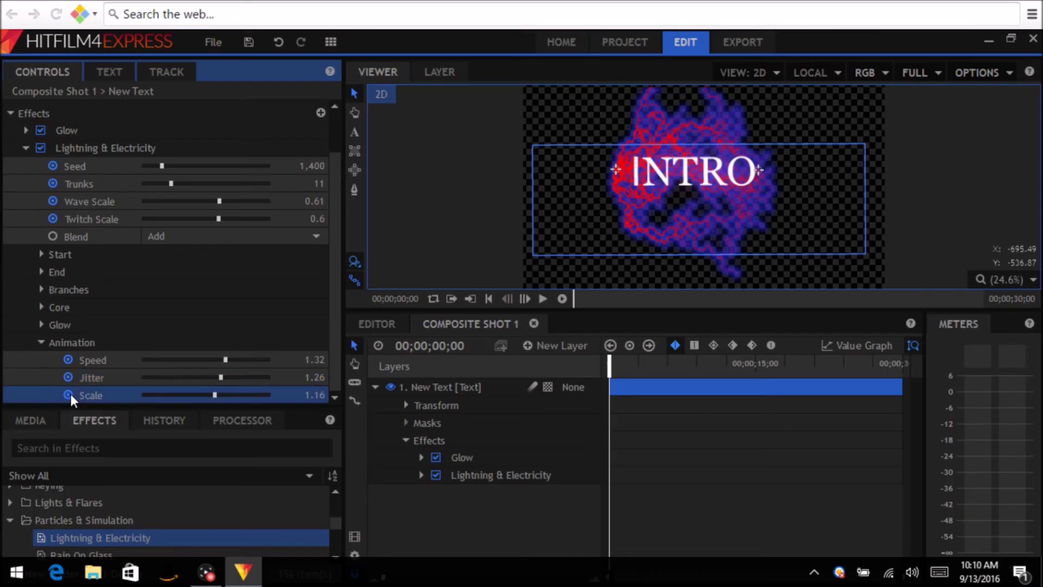
left_click(43, 341)
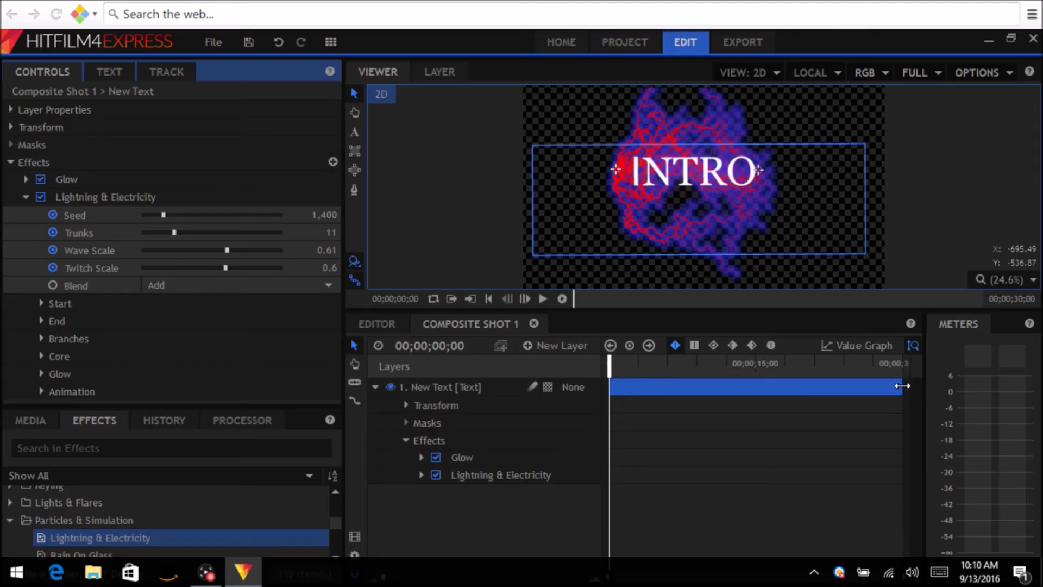
- Trim the INTRO text layer to 00;00;08;13 and play back the composite
left_click_drag(903, 386, 688, 388)
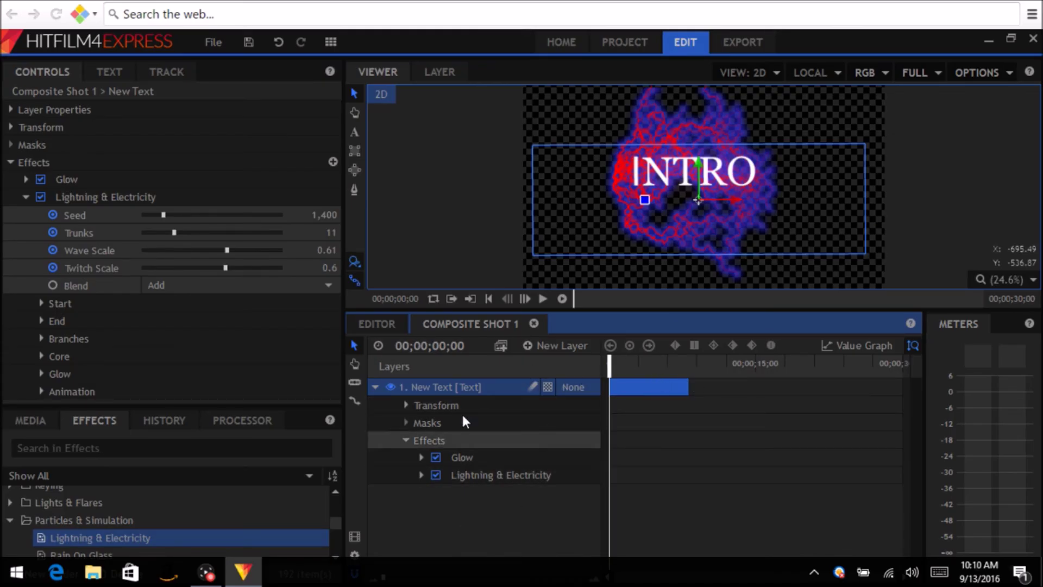
left_click(541, 302)
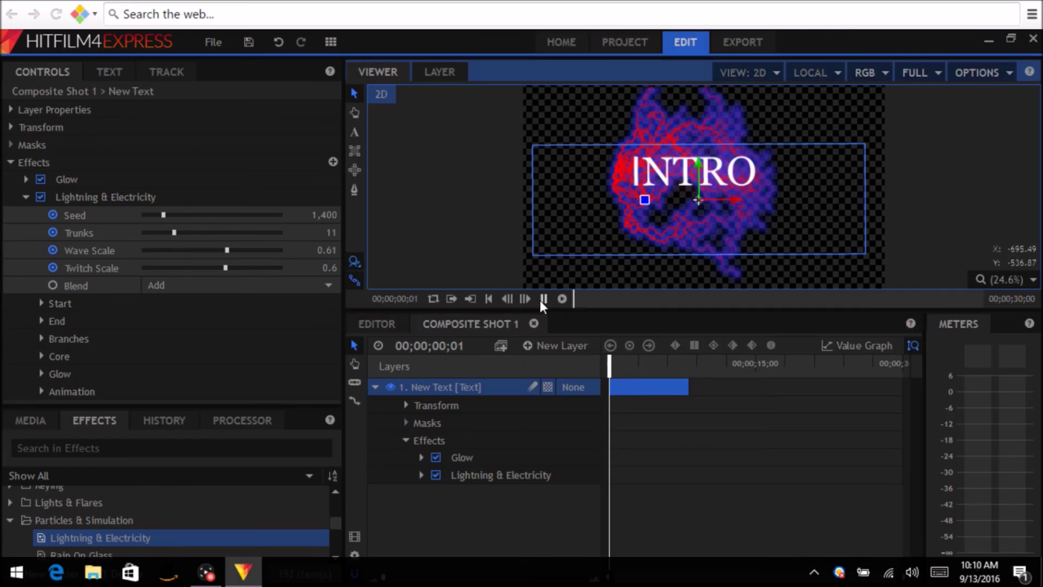